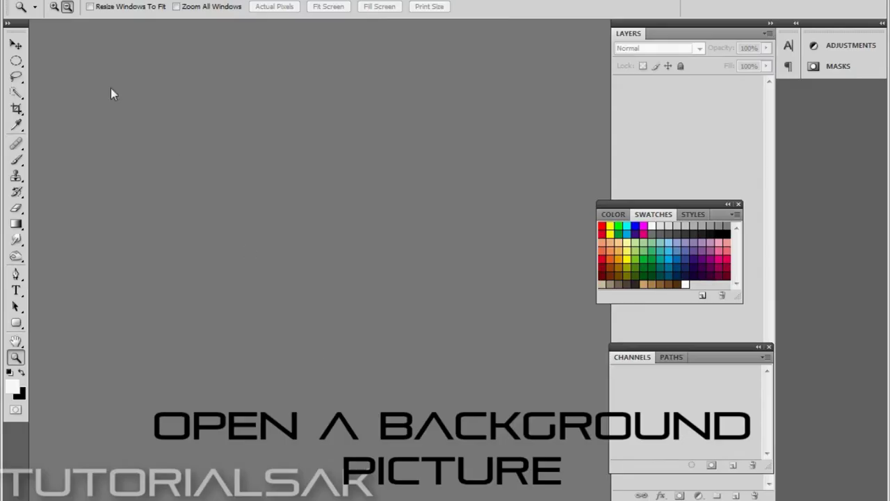
Step: Open the nebula photo space.jpg
{"action": "left_click", "coordinate": [52, 2]}
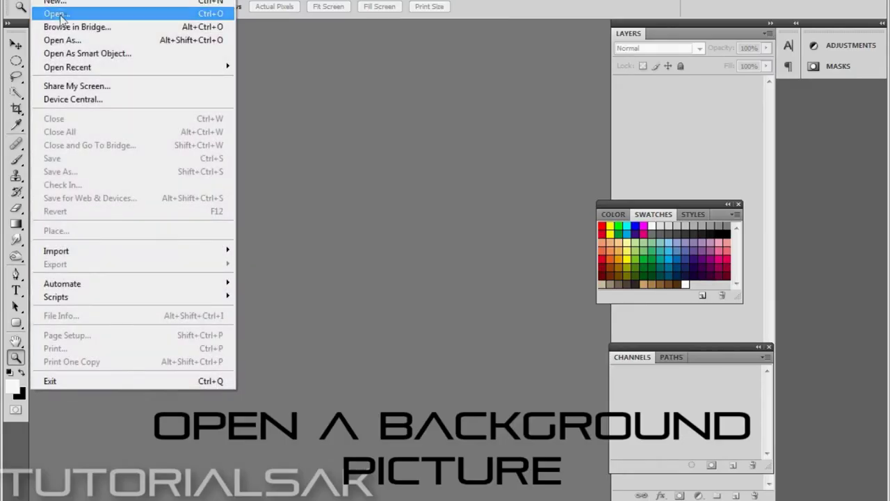
{"action": "left_click", "coordinate": [62, 14]}
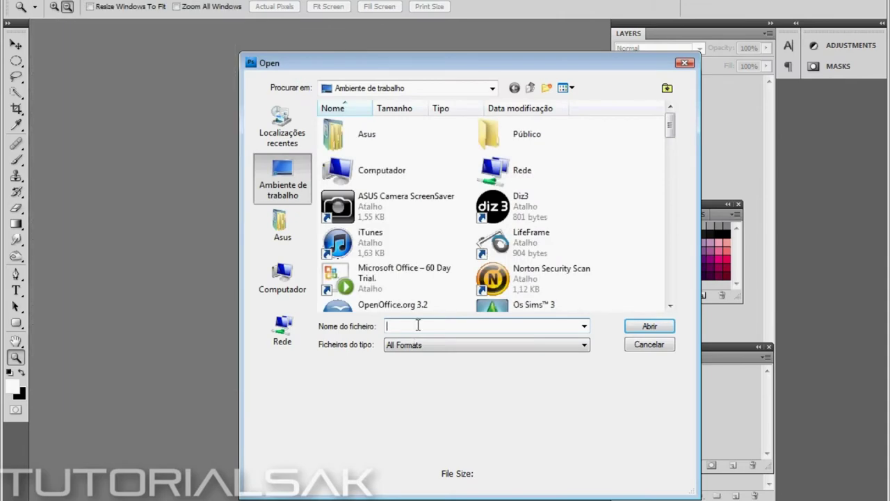
{"action": "left_click", "coordinate": [418, 324]}
{"action": "type", "text": "spa"}
{"action": "left_click", "coordinate": [424, 360]}
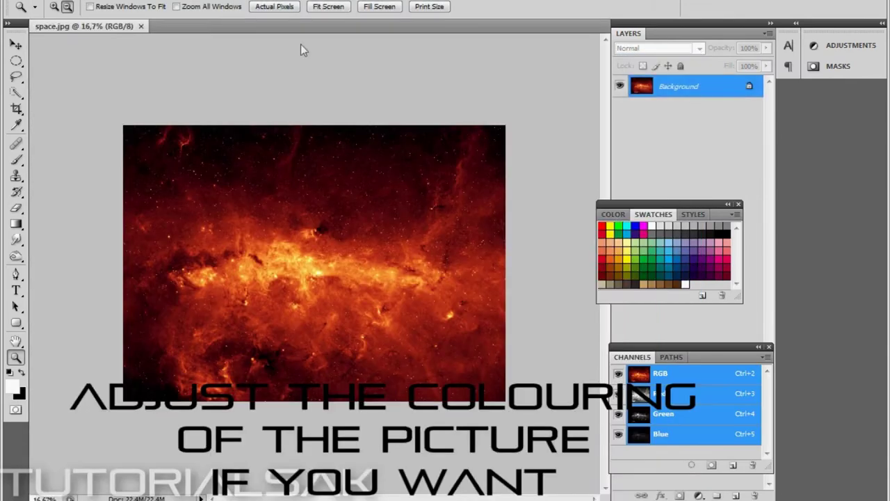
Step: Darken the photo's midtones with Levels at gamma 0.91, then add a new empty layer
{"action": "left_click", "coordinate": [122, 0]}
{"action": "mouse_move", "coordinate": [116, 20]}
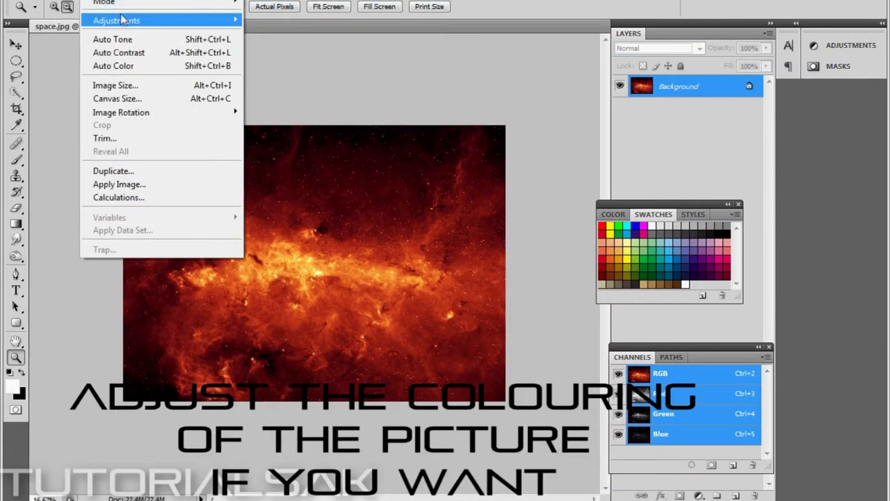
{"action": "left_click", "coordinate": [275, 35]}
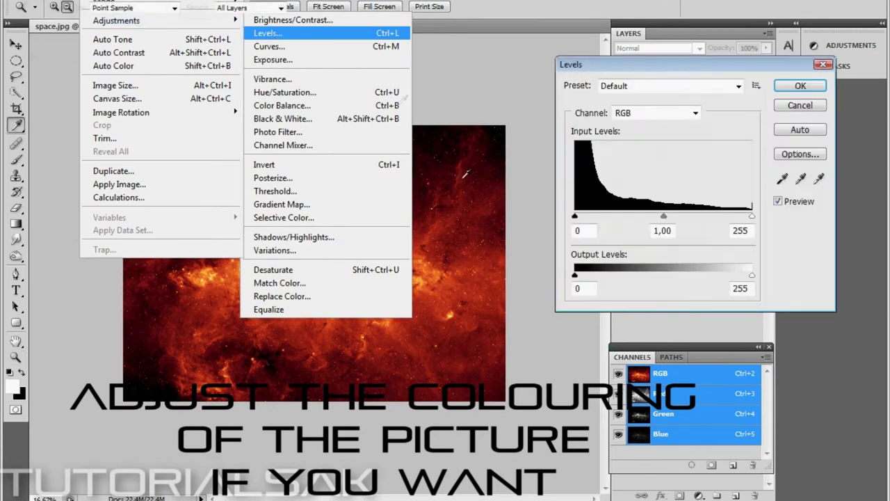
{"action": "left_click_drag", "start_coordinate": [665, 218], "coordinate": [678, 220]}
{"action": "left_click", "coordinate": [799, 85]}
{"action": "key", "text": "z"}
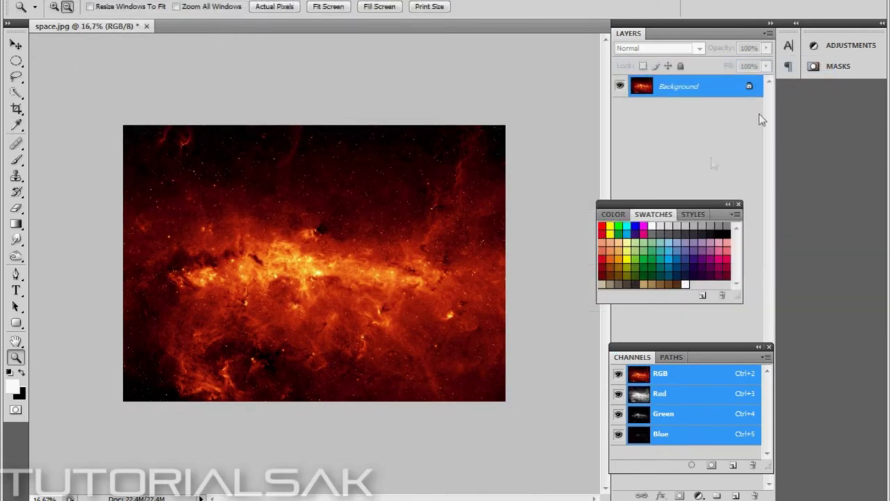
{"action": "left_click", "coordinate": [741, 496]}
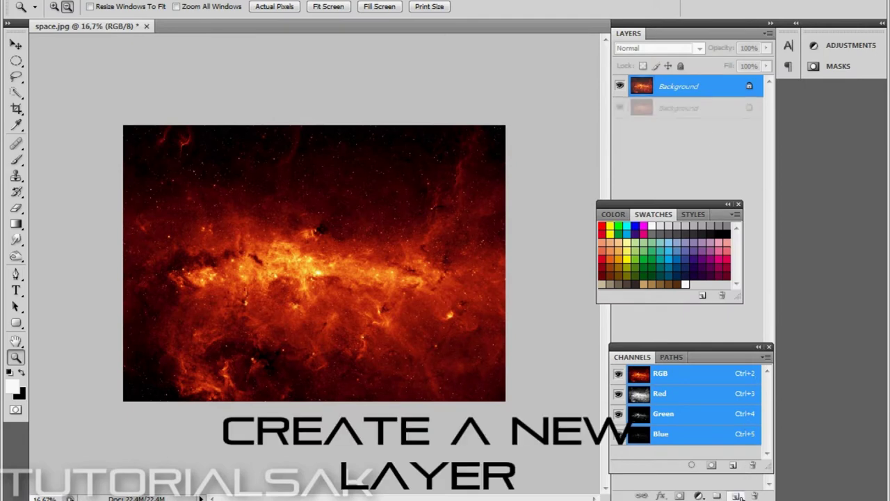
Step: Zoom in on the nebula's centre and fill a small elliptical selection with white
{"action": "left_click", "coordinate": [54, 6]}
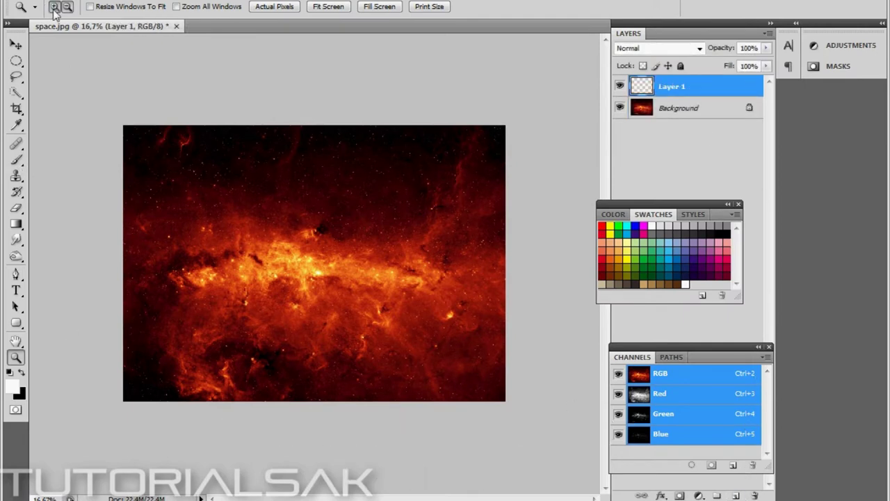
{"action": "left_click", "coordinate": [345, 262]}
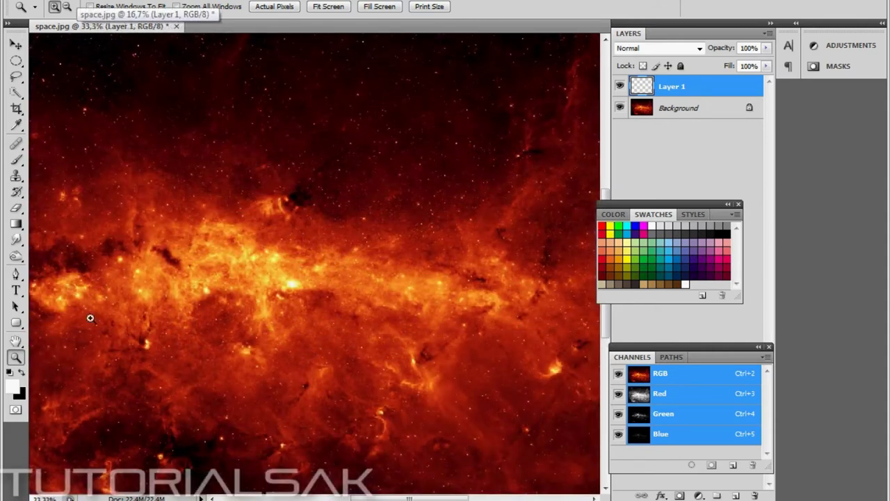
{"action": "left_click", "coordinate": [16, 61]}
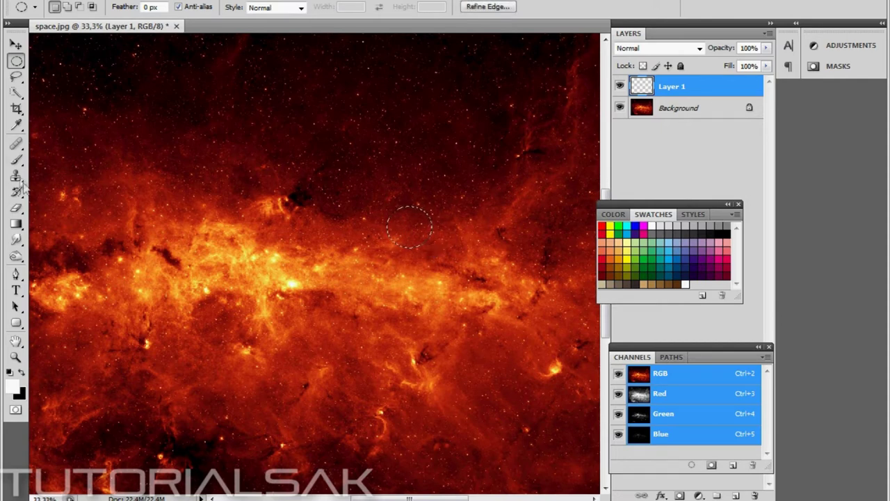
{"action": "key", "text": "b"}
{"action": "left_click", "coordinate": [409, 227]}
Step: Deselect the white circle and soften it with a 1.8 px Gaussian Blur
{"action": "left_click", "coordinate": [16, 61]}
{"action": "right_click", "coordinate": [420, 230]}
{"action": "left_click", "coordinate": [421, 233]}
{"action": "left_click", "coordinate": [201, 3]}
{"action": "mouse_move", "coordinate": [201, 99]}
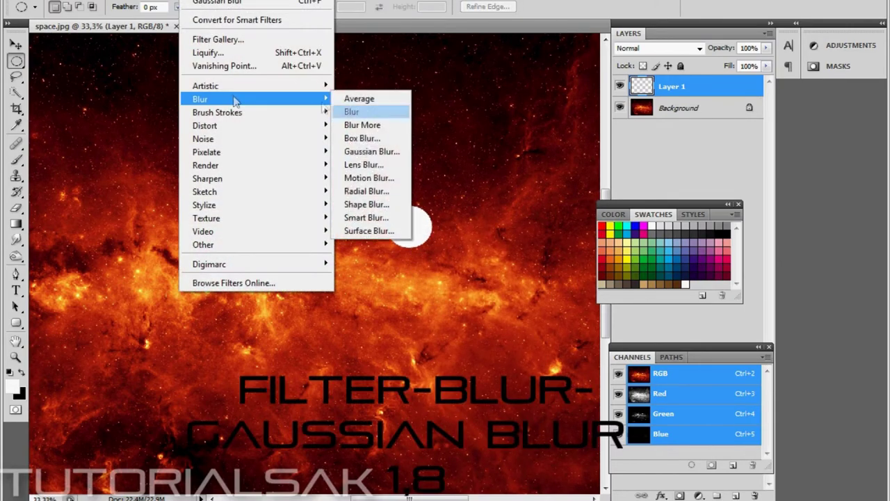
{"action": "left_click", "coordinate": [372, 151]}
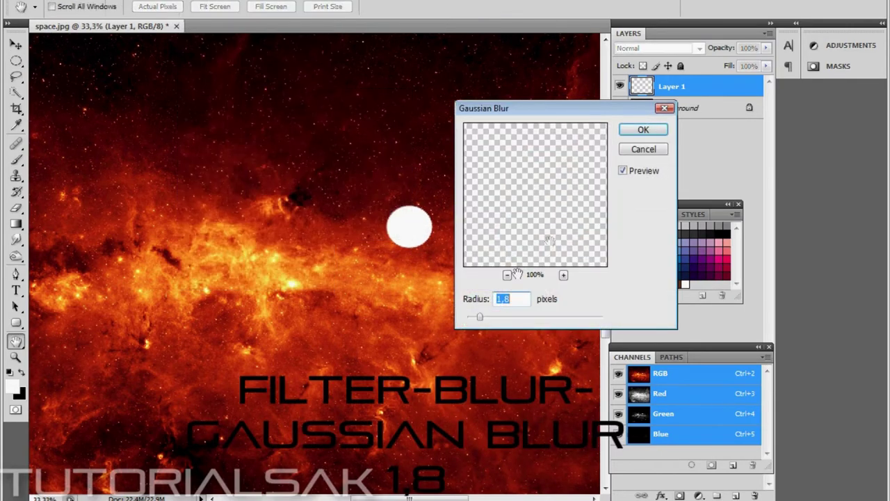
{"action": "left_click", "coordinate": [643, 130]}
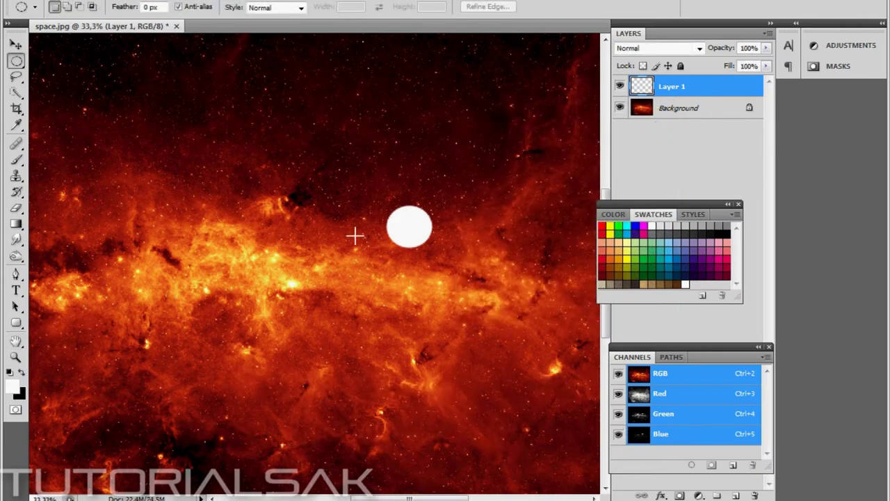
{"action": "left_click_drag", "start_coordinate": [410, 498], "coordinate": [396, 498]}
Step: Choose the Smudge tool with a 197 px brush diameter
{"action": "left_click", "coordinate": [16, 239]}
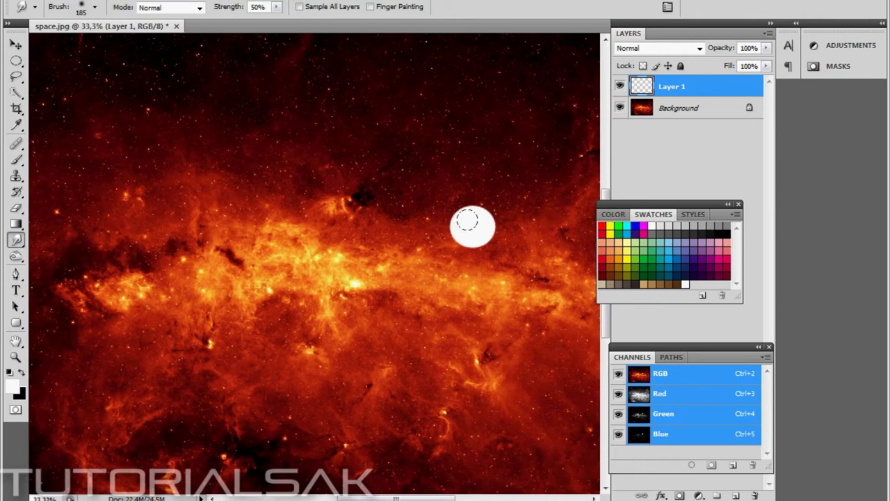
{"action": "left_click", "coordinate": [95, 7]}
{"action": "left_click_drag", "start_coordinate": [120, 44], "coordinate": [125, 44]}
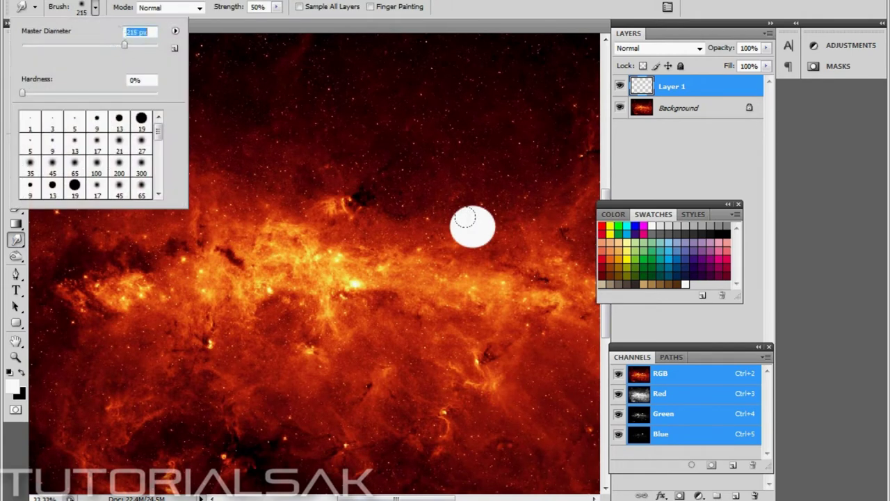
{"action": "left_click_drag", "start_coordinate": [125, 45], "coordinate": [122, 44]}
{"action": "key", "text": "Return"}
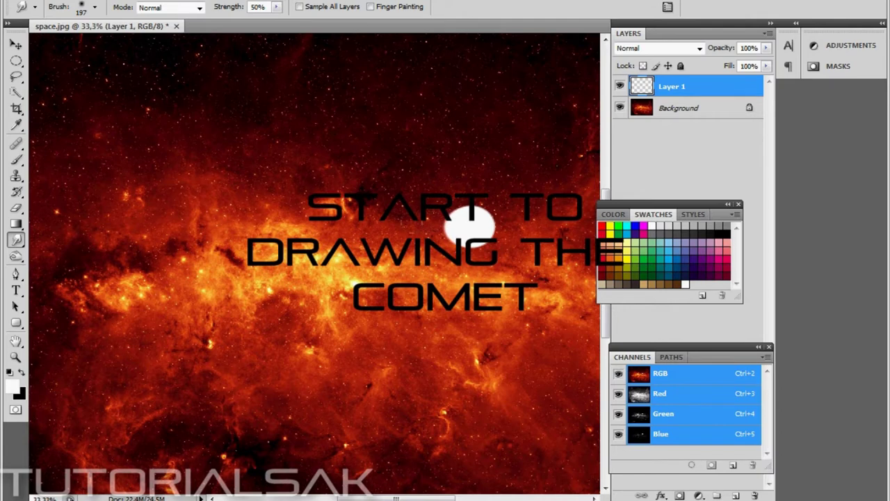
Step: Smudge the white circle leftward repeatedly into a long tail tapering from a rounded head
{"action": "left_click_drag", "start_coordinate": [452, 228], "coordinate": [436, 228]}
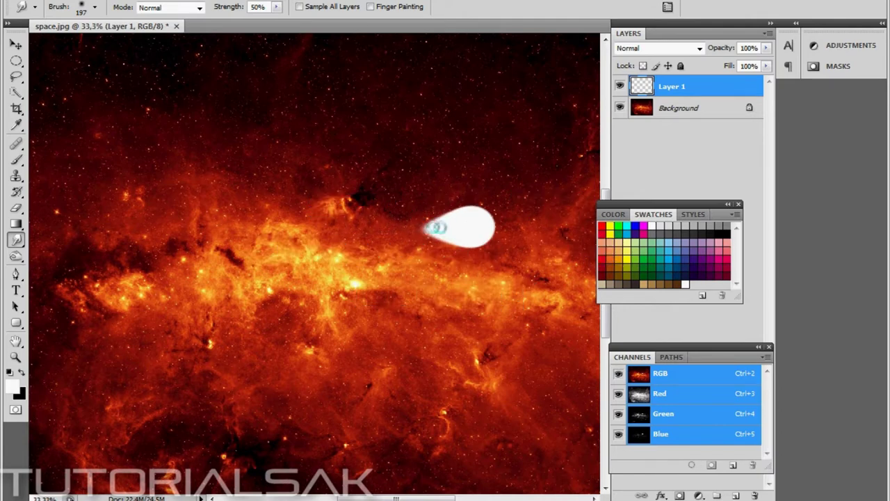
{"action": "left_click_drag", "start_coordinate": [467, 220], "coordinate": [400, 229]}
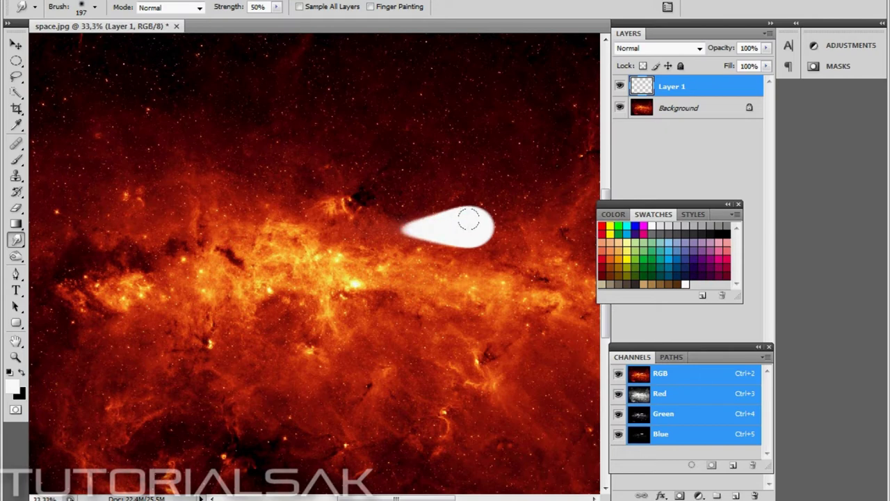
{"action": "left_click_drag", "start_coordinate": [466, 219], "coordinate": [403, 229]}
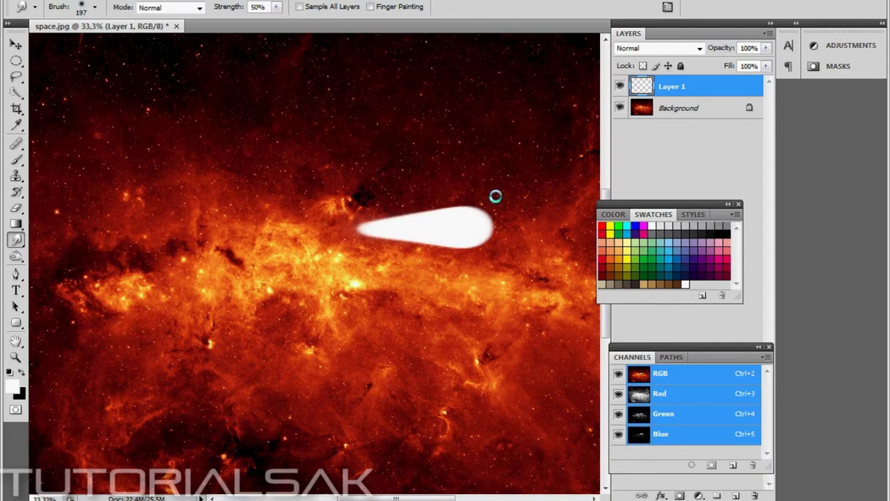
{"action": "left_click_drag", "start_coordinate": [464, 220], "coordinate": [393, 227]}
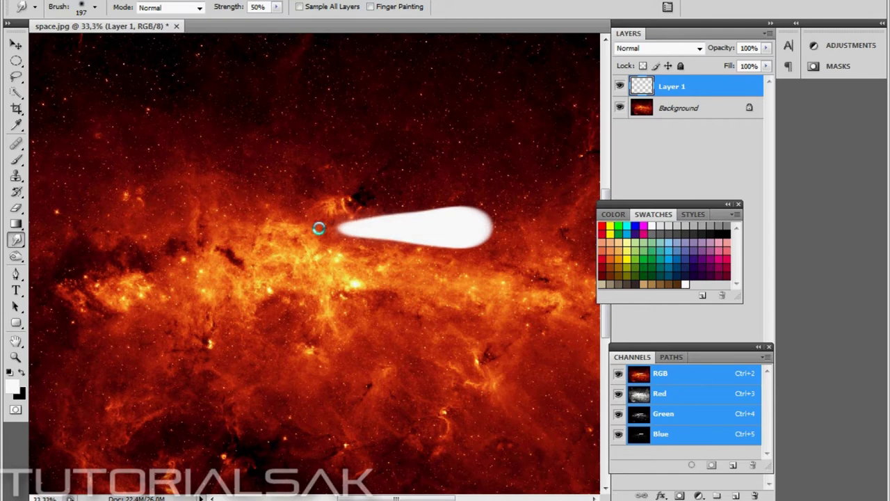
{"action": "left_click_drag", "start_coordinate": [464, 220], "coordinate": [411, 222]}
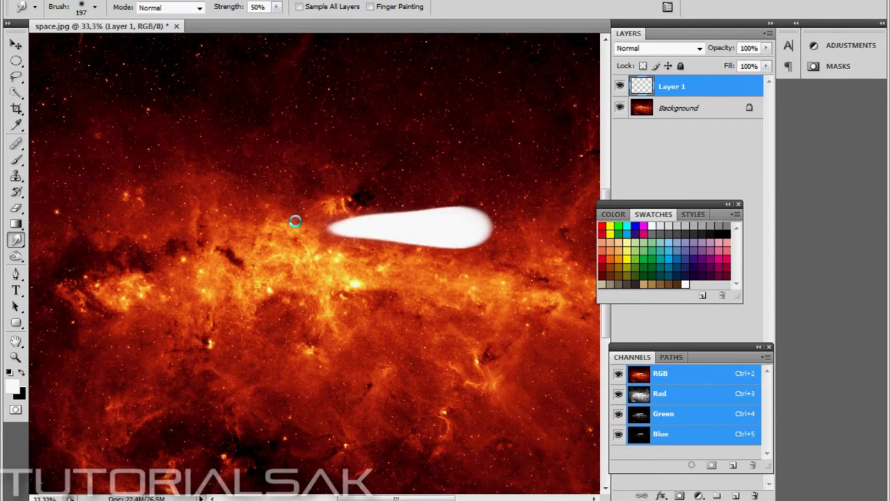
{"action": "left_click_drag", "start_coordinate": [464, 220], "coordinate": [406, 220]}
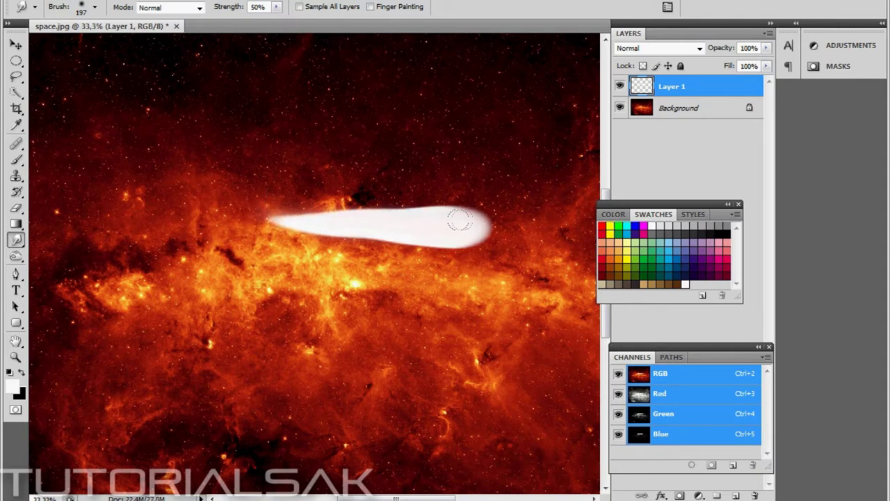
{"action": "left_click_drag", "start_coordinate": [369, 221], "coordinate": [273, 220]}
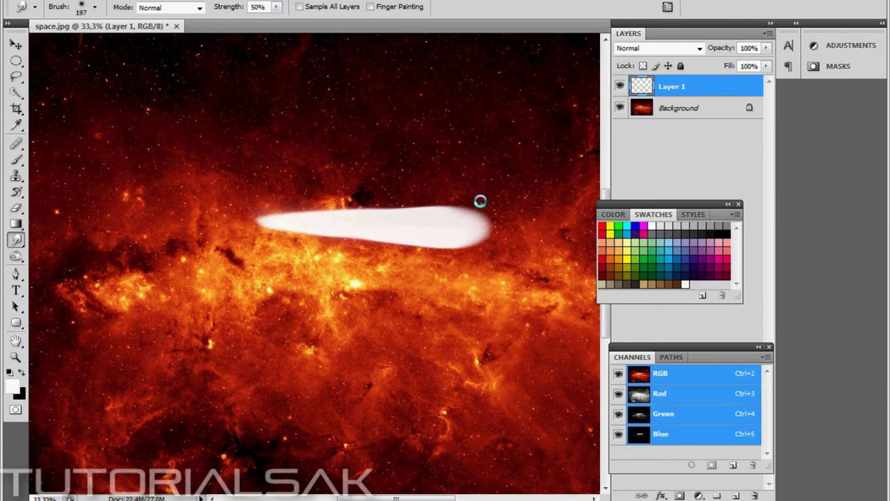
{"action": "left_click_drag", "start_coordinate": [467, 220], "coordinate": [371, 218]}
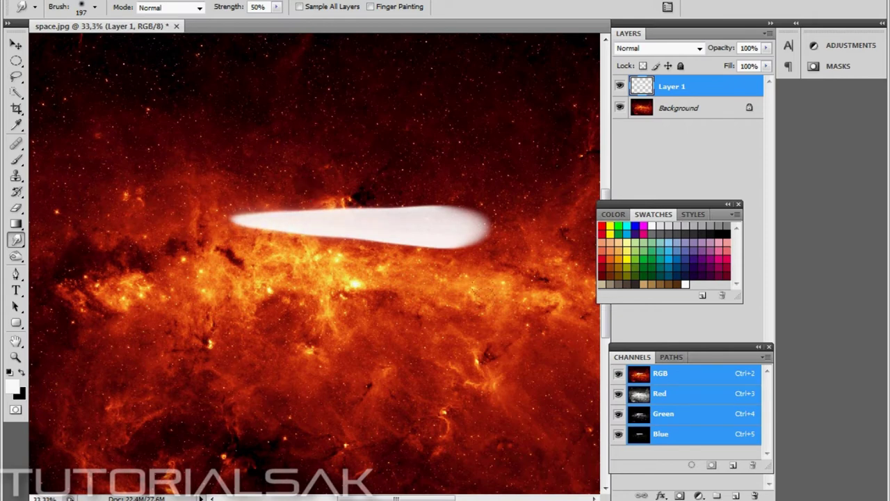
{"action": "left_click_drag", "start_coordinate": [434, 218], "coordinate": [351, 217]}
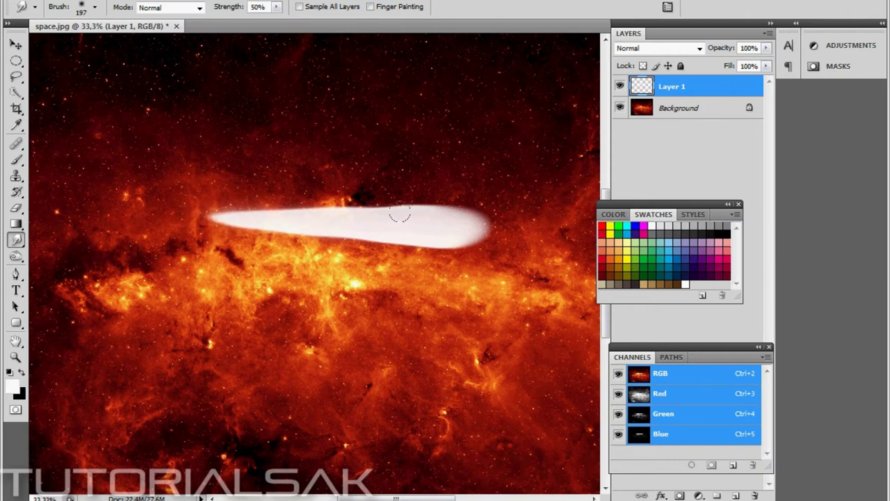
{"action": "left_click", "coordinate": [15, 356]}
Step: Zoom to 25% around the comet and open Layer 1's blending options
{"action": "left_click", "coordinate": [67, 6]}
{"action": "left_click", "coordinate": [287, 203]}
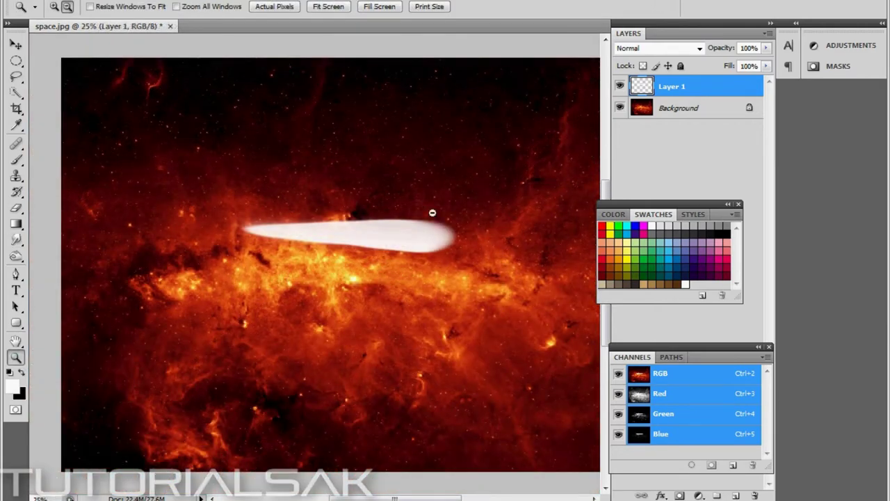
{"action": "left_click", "coordinate": [451, 256]}
{"action": "left_click", "coordinate": [54, 6]}
{"action": "left_click", "coordinate": [314, 187]}
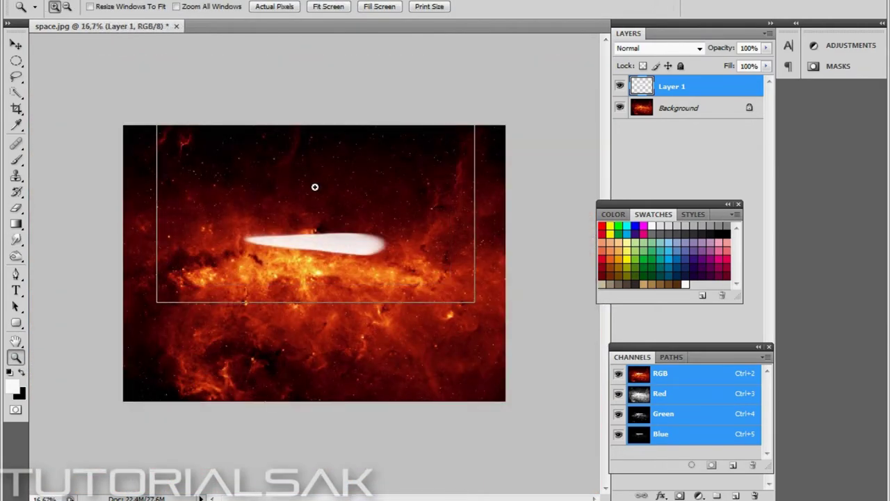
{"action": "right_click", "coordinate": [676, 89]}
{"action": "left_click", "coordinate": [708, 111]}
Step: Add an outer glow to the comet in Hard Light blend mode
{"action": "mouse_move", "coordinate": [623, 229]}
{"action": "left_mouse_down"}
{"action": "mouse_move", "coordinate": [699, 130]}
{"action": "mouse_move", "coordinate": [720, 135]}
{"action": "left_mouse_up"}
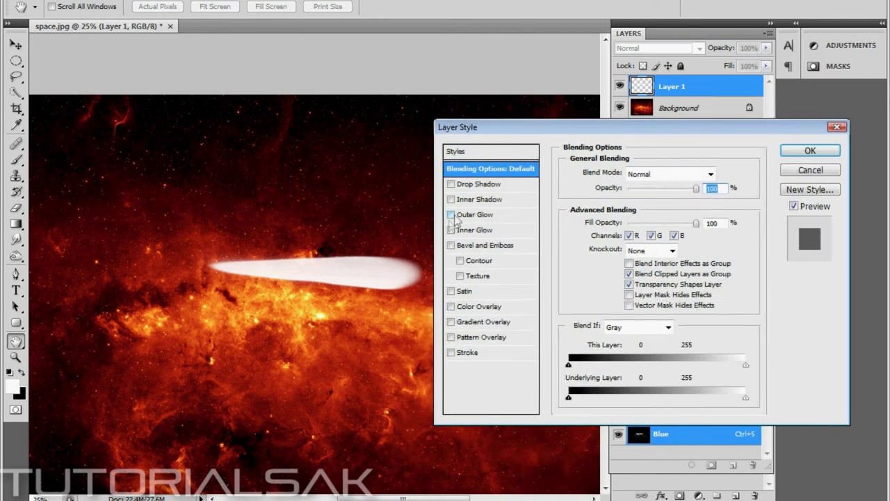
{"action": "left_click", "coordinate": [451, 215]}
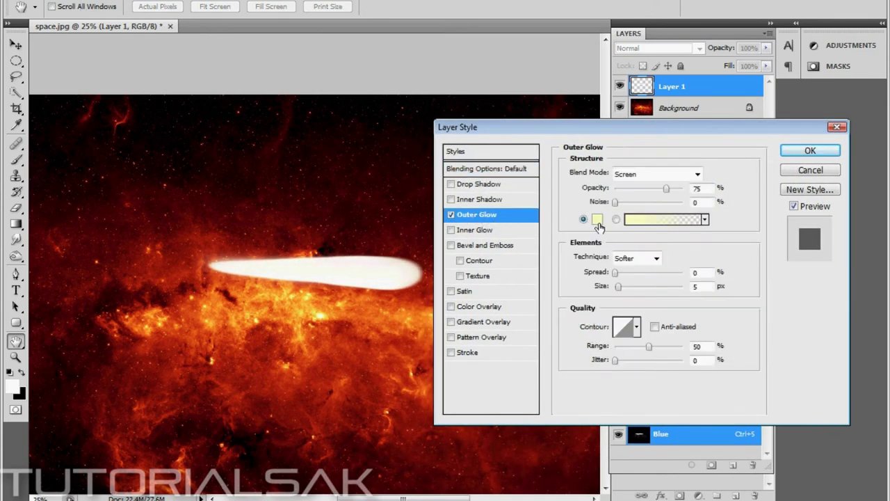
{"action": "left_click", "coordinate": [697, 174]}
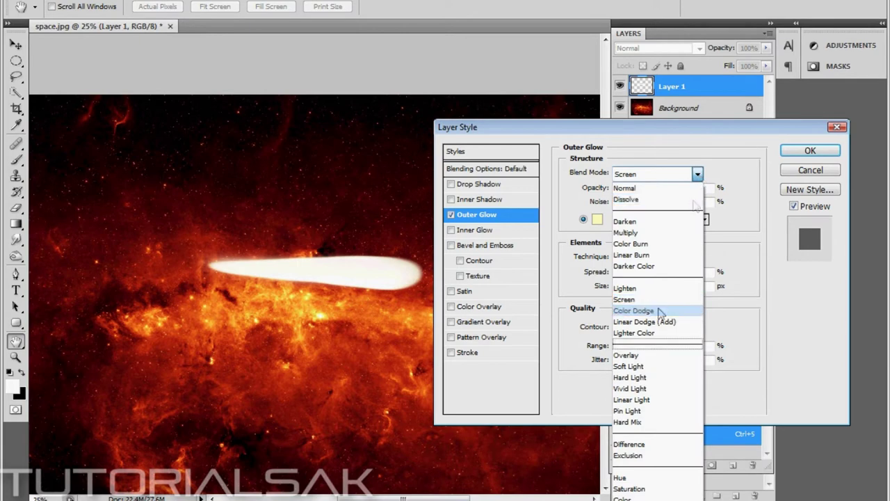
{"action": "left_click", "coordinate": [655, 377]}
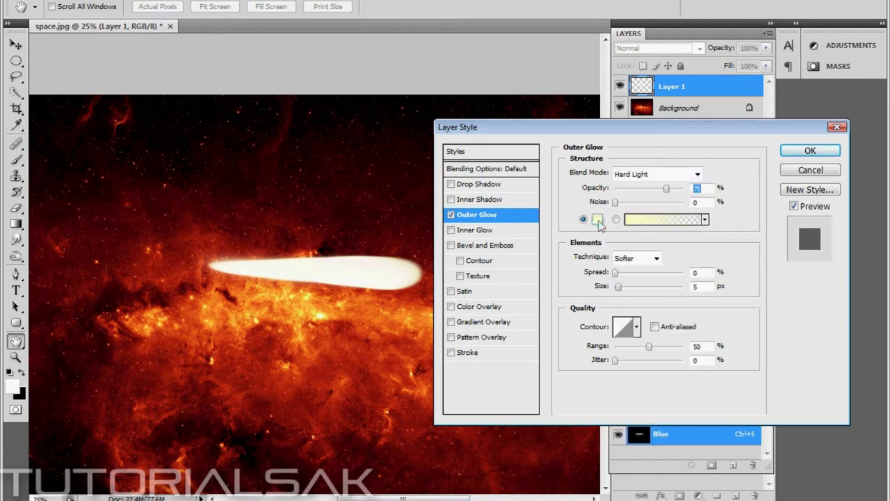
Step: Set the outer glow colour to yellow ffff00 and its size to 24 px
{"action": "left_click", "coordinate": [598, 220]}
{"action": "left_click_drag", "start_coordinate": [673, 140], "coordinate": [669, 133]}
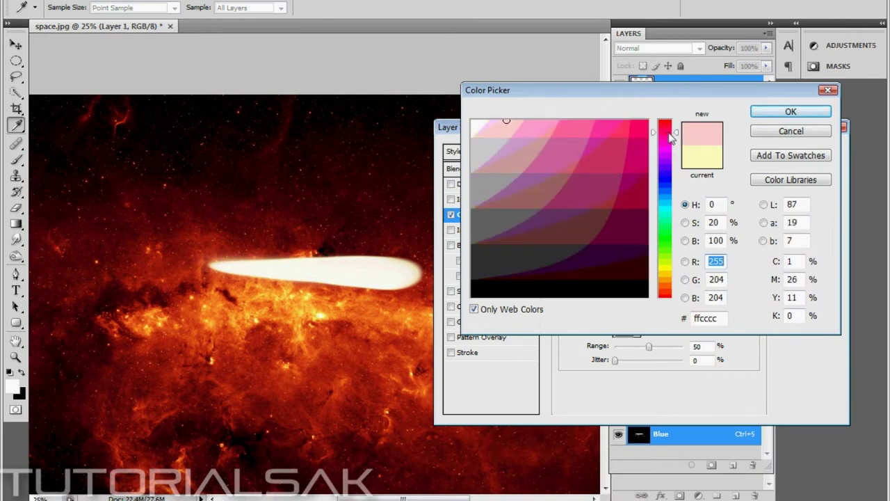
{"action": "left_click", "coordinate": [643, 126]}
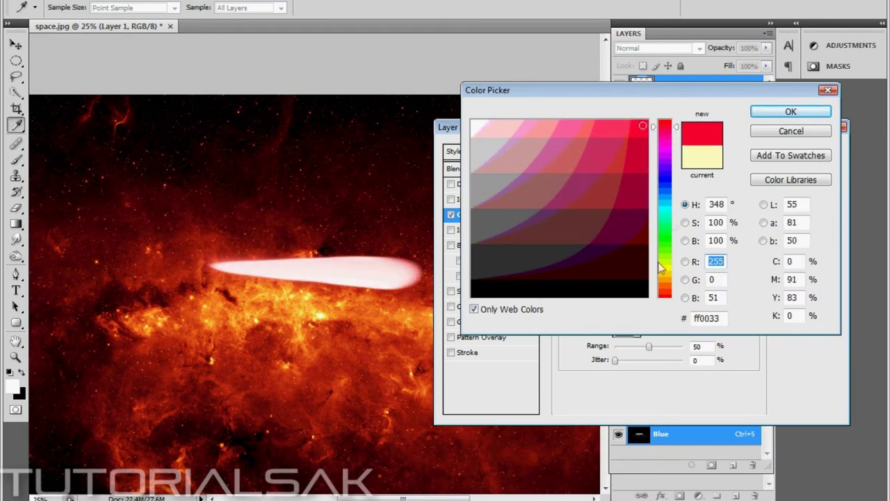
{"action": "left_click", "coordinate": [665, 265]}
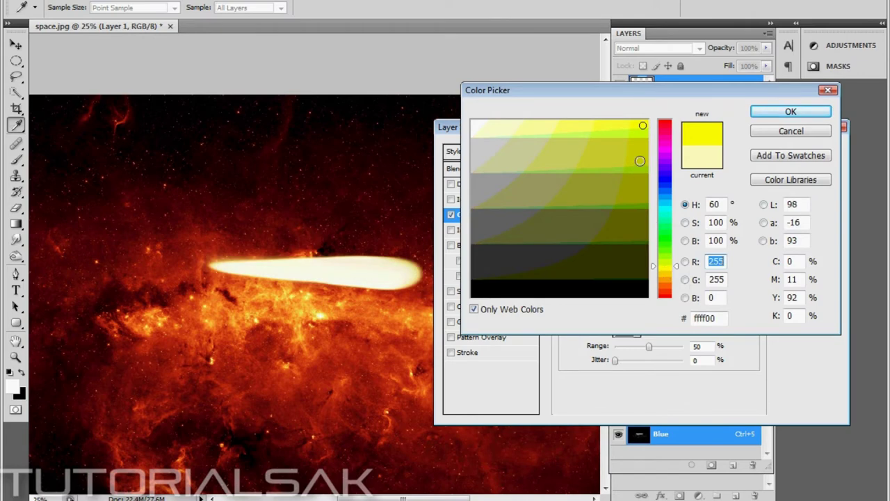
{"action": "left_click", "coordinate": [791, 111]}
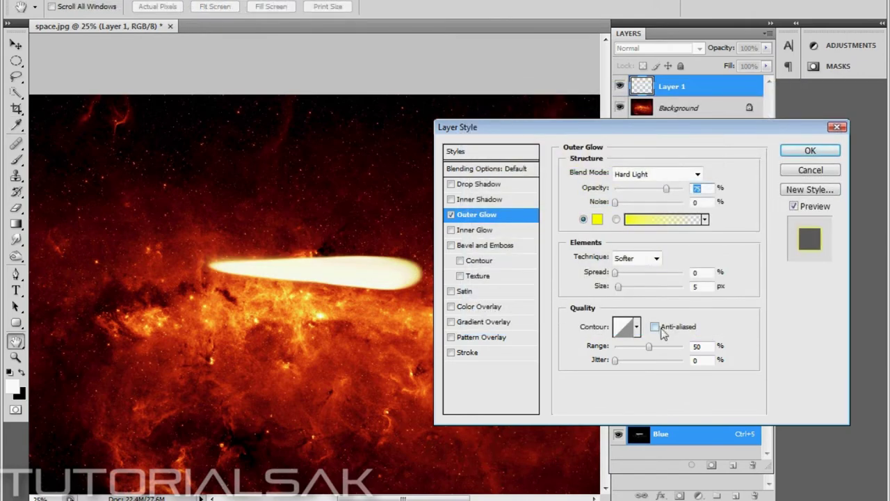
{"action": "left_click_drag", "start_coordinate": [621, 291], "coordinate": [626, 291]}
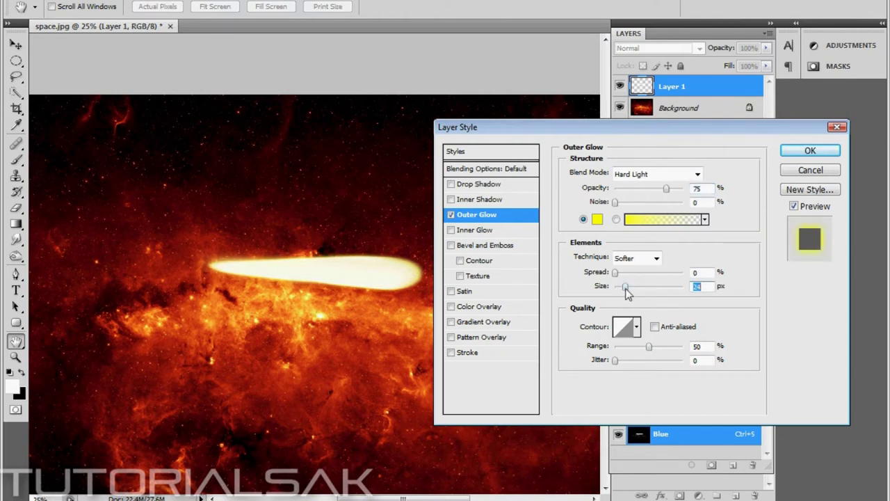
{"action": "left_click", "coordinate": [475, 199]}
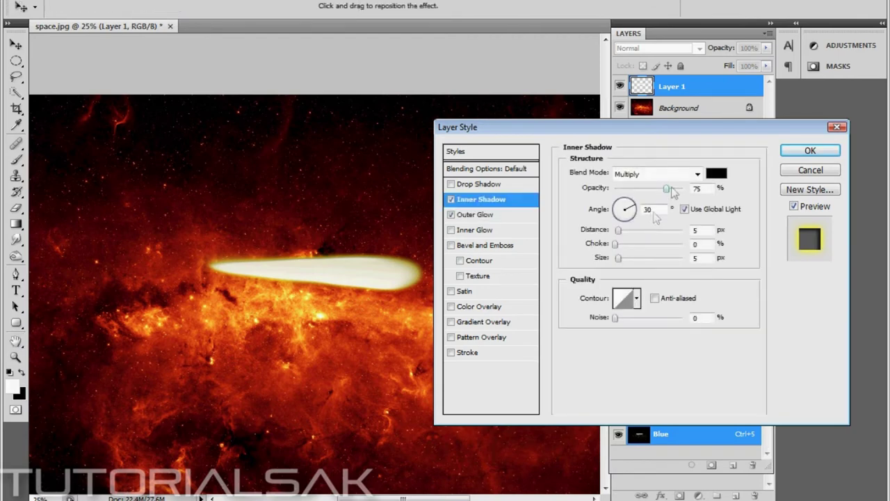
Step: Make the inner shadow red ff0000 in Hard Light mode and apply the layer style
{"action": "left_click", "coordinate": [716, 173]}
{"action": "left_click", "coordinate": [642, 123]}
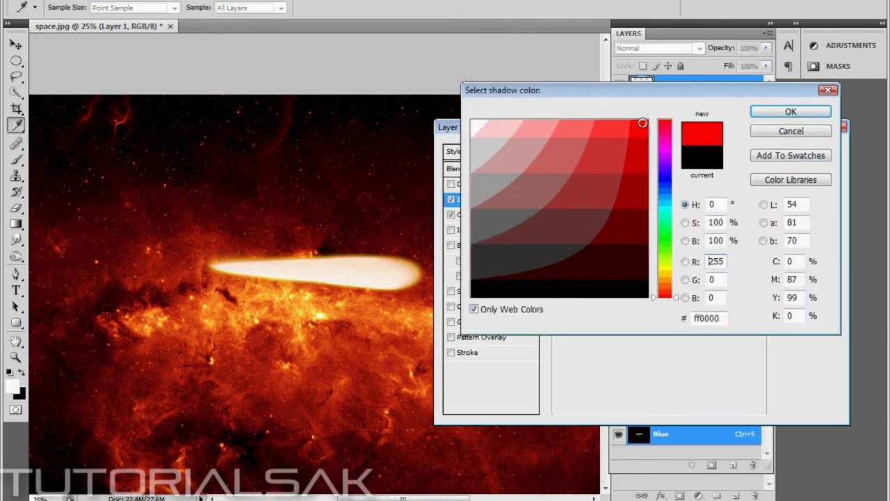
{"action": "left_click", "coordinate": [790, 113]}
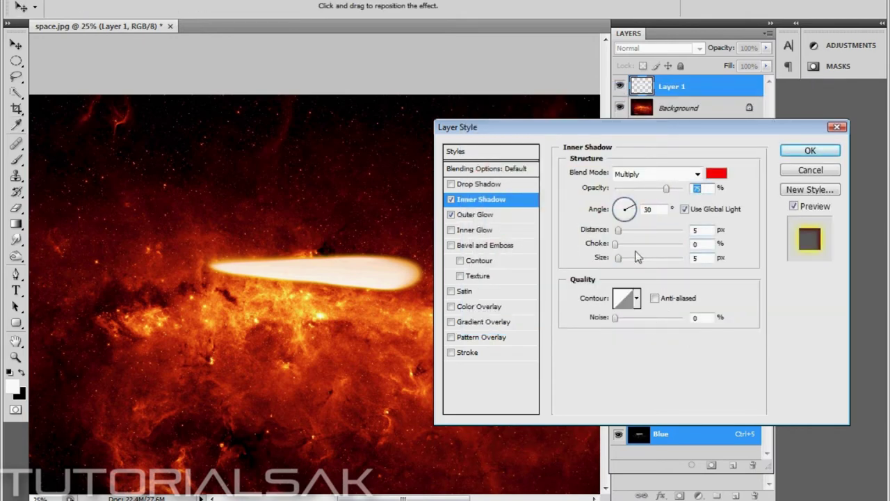
{"action": "left_click", "coordinate": [697, 174]}
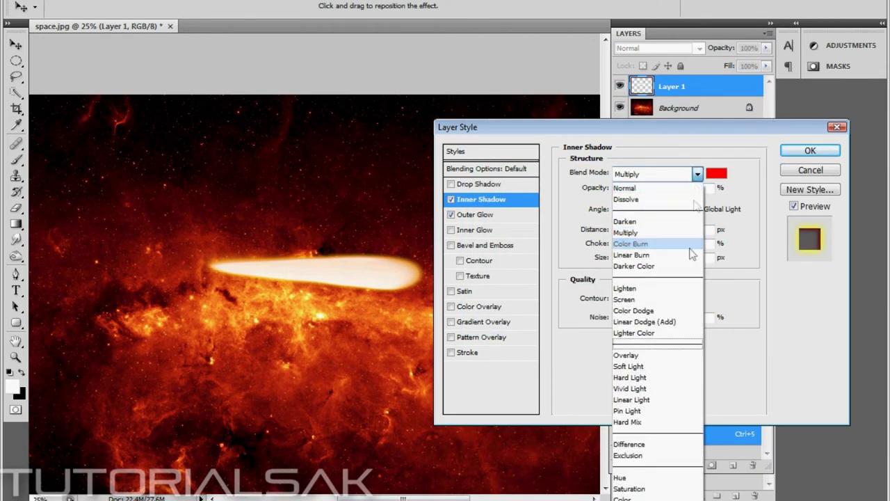
{"action": "left_click", "coordinate": [662, 378]}
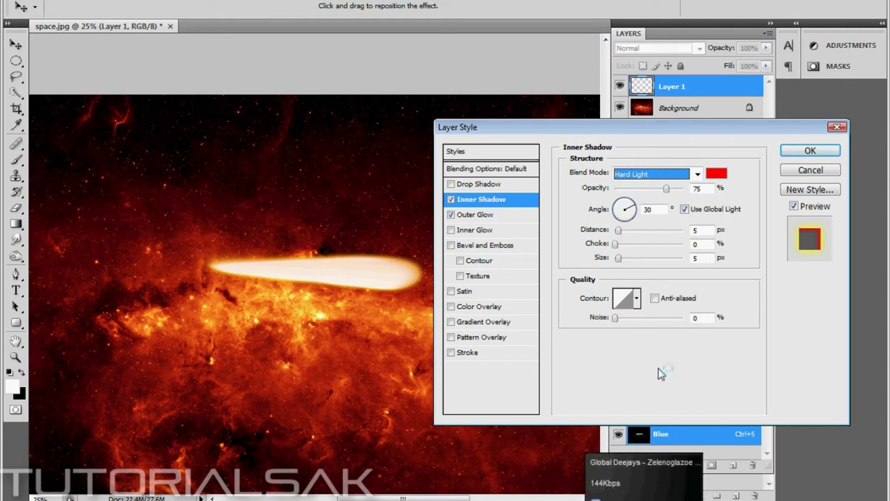
{"action": "left_click", "coordinate": [819, 152]}
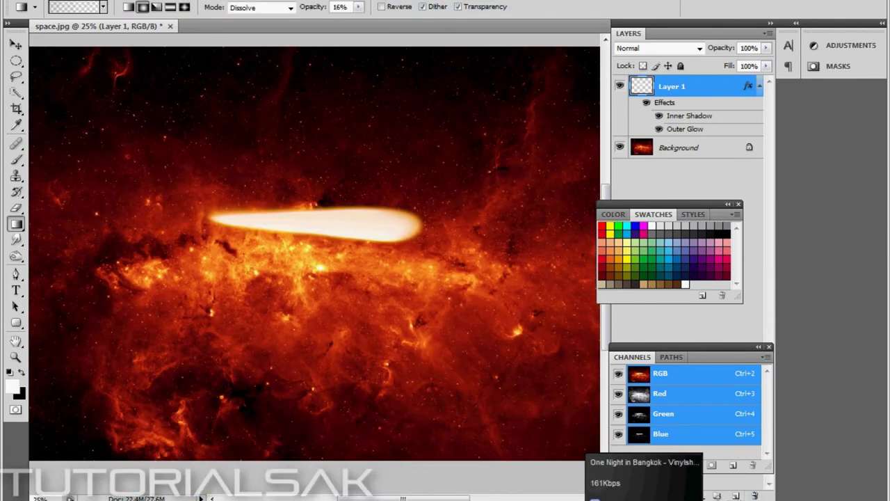
Step: Add a new layer and fill it with black using the Paint Bucket
{"action": "left_click", "coordinate": [738, 496]}
{"action": "right_click", "coordinate": [17, 224]}
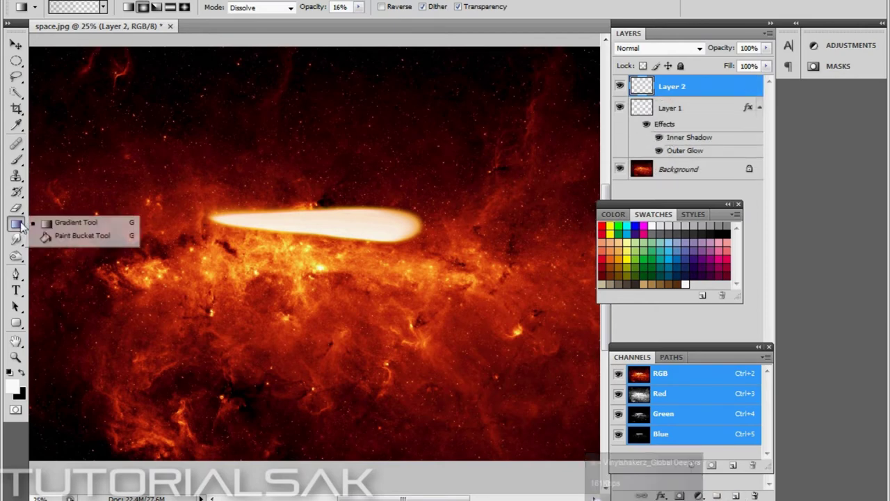
{"action": "left_click", "coordinate": [63, 237]}
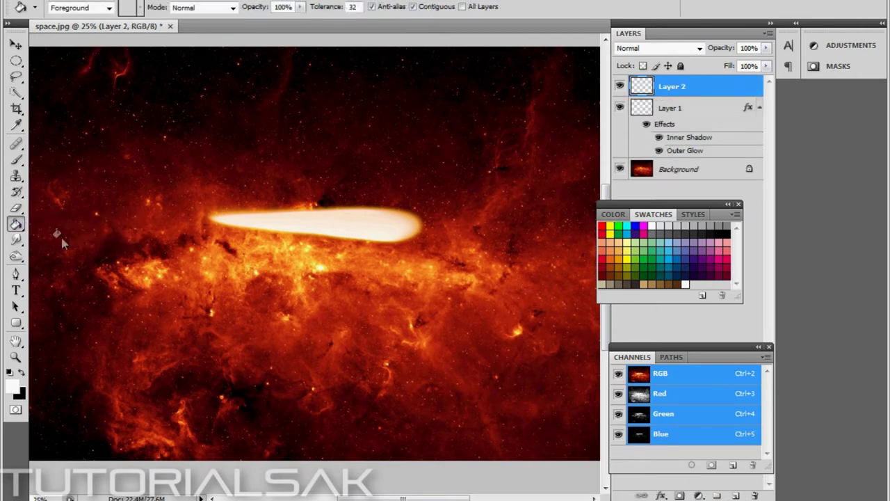
{"action": "left_click", "coordinate": [23, 374]}
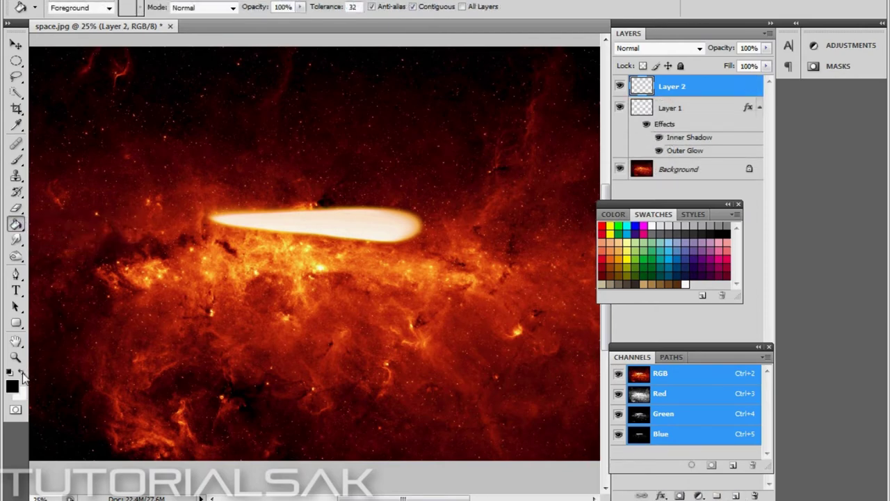
{"action": "left_click", "coordinate": [238, 291]}
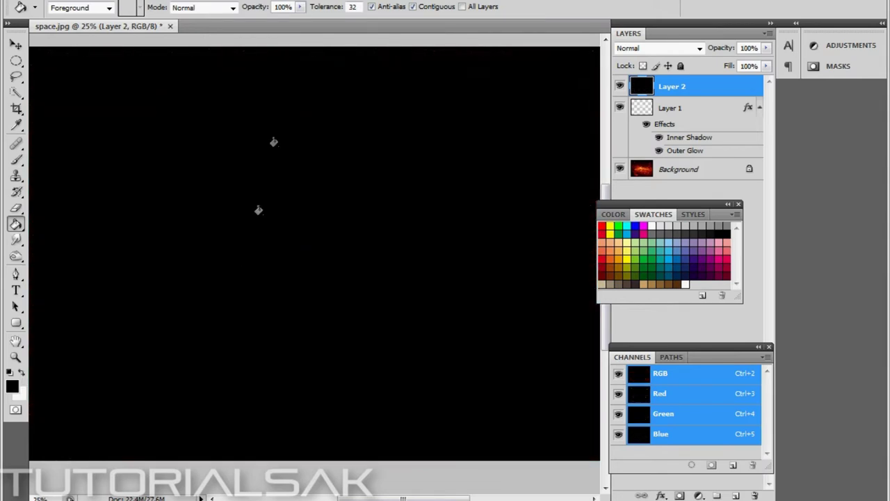
Step: Render a Movie Prime lens flare on the black layer
{"action": "left_click", "coordinate": [209, 0]}
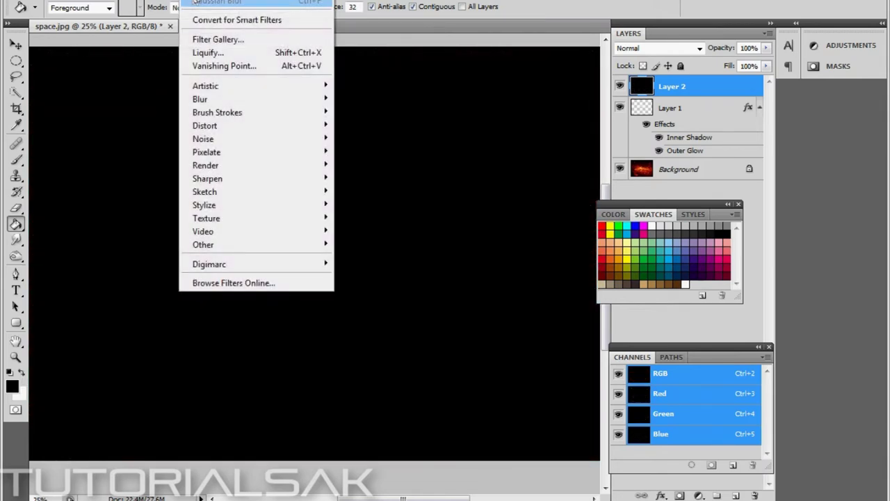
{"action": "mouse_move", "coordinate": [223, 165]}
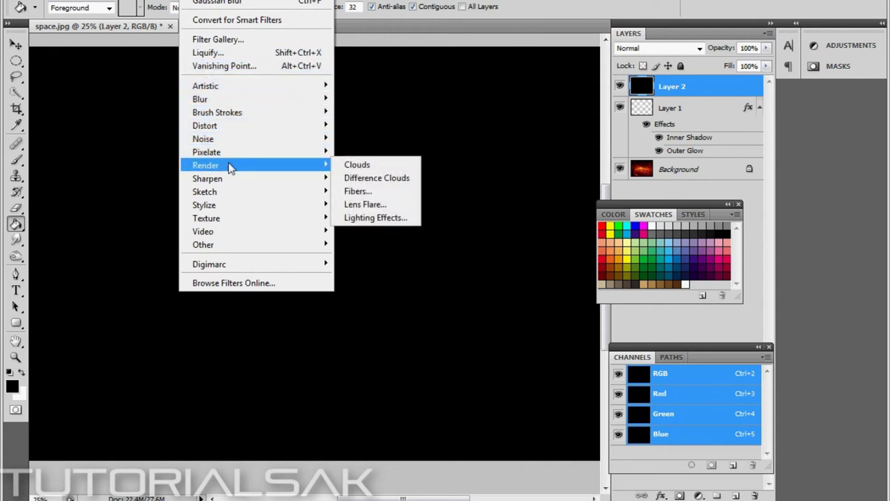
{"action": "left_click", "coordinate": [381, 207]}
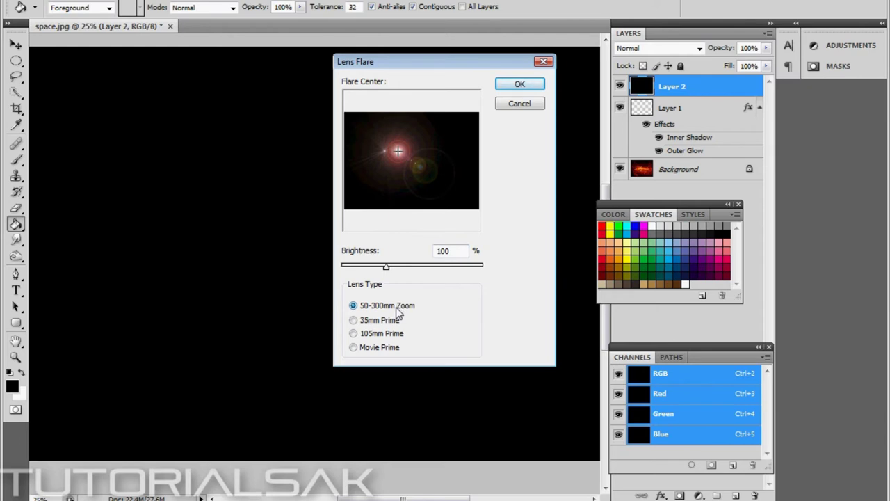
{"action": "left_click", "coordinate": [379, 347]}
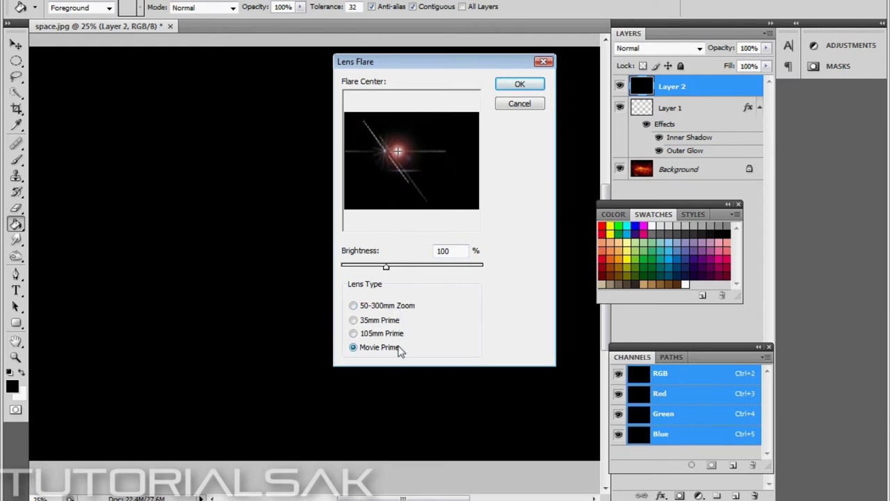
{"action": "left_click", "coordinate": [392, 334]}
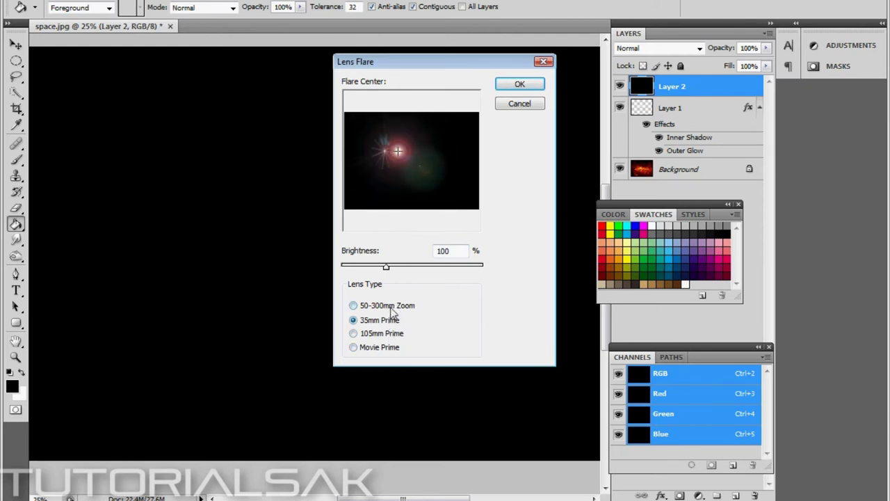
{"action": "left_click", "coordinate": [354, 348]}
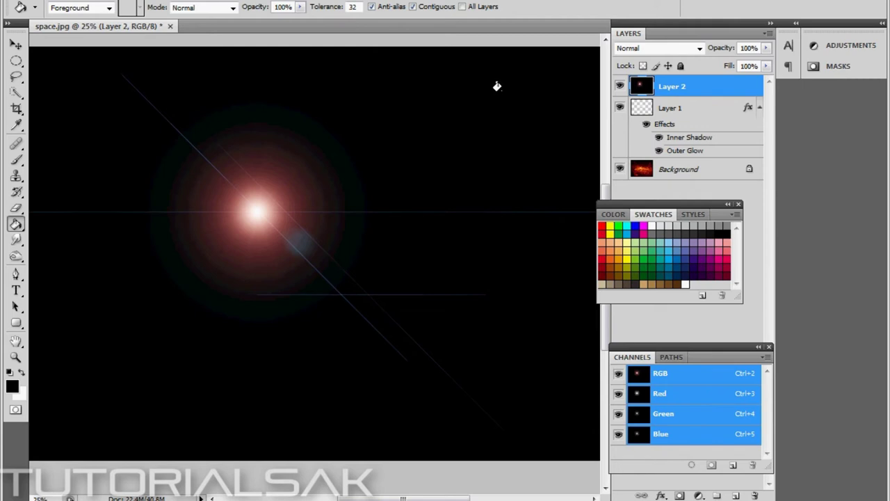
{"action": "left_click", "coordinate": [699, 49]}
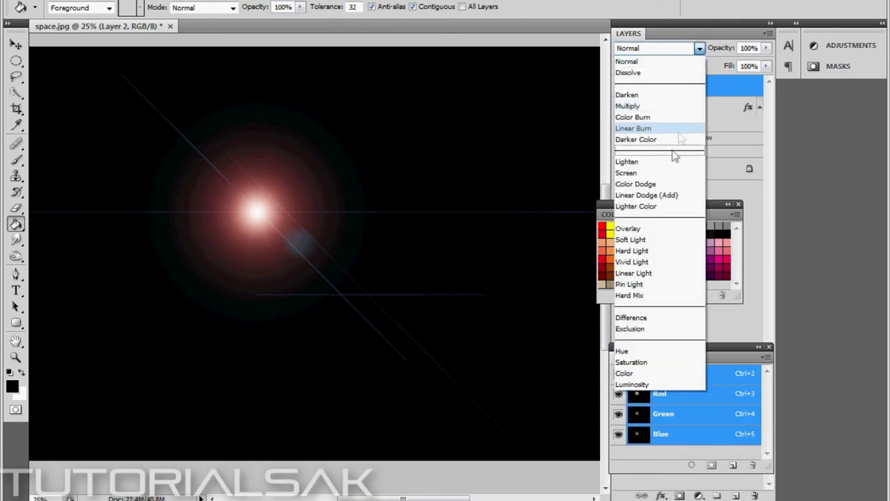
Step: Set the flare layer to Linear Dodge (Add) and move its centre onto the comet head
{"action": "left_click", "coordinate": [673, 195]}
{"action": "left_click", "coordinate": [16, 44]}
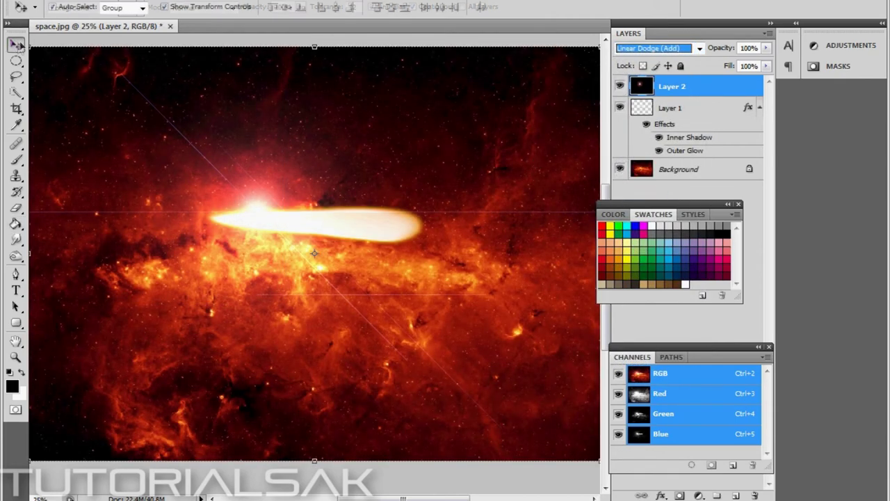
{"action": "mouse_move", "coordinate": [301, 235]}
{"action": "left_mouse_down"}
{"action": "mouse_move", "coordinate": [489, 241]}
{"action": "mouse_move", "coordinate": [458, 244]}
{"action": "left_mouse_up"}
{"action": "left_click", "coordinate": [16, 207]}
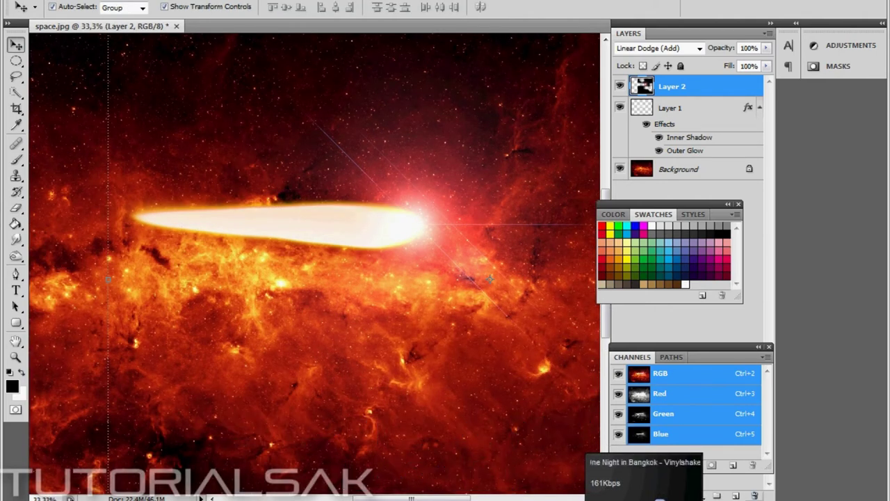
{"action": "key", "text": "ctrl+shift+alt+n"}
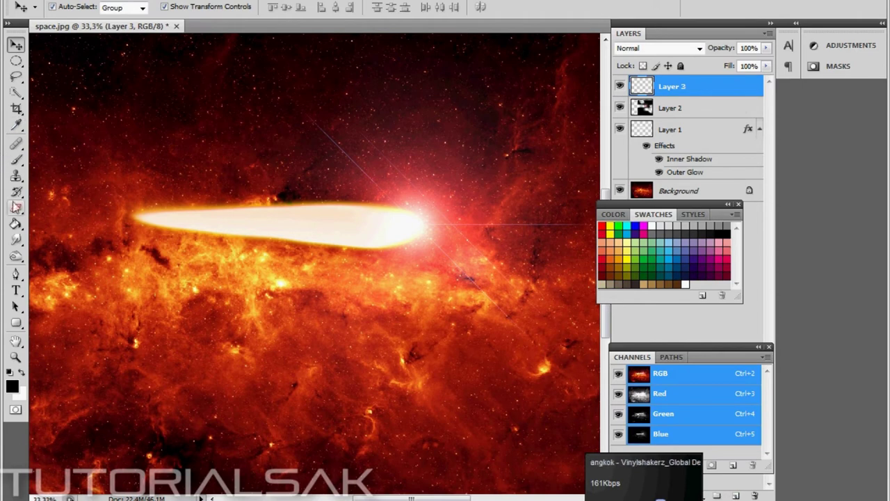
Step: Draw a black-to-transparent Dissolve gradient at 10% opacity over the comet head on Layer 3
{"action": "left_click_drag", "start_coordinate": [16, 224], "coordinate": [58, 221]}
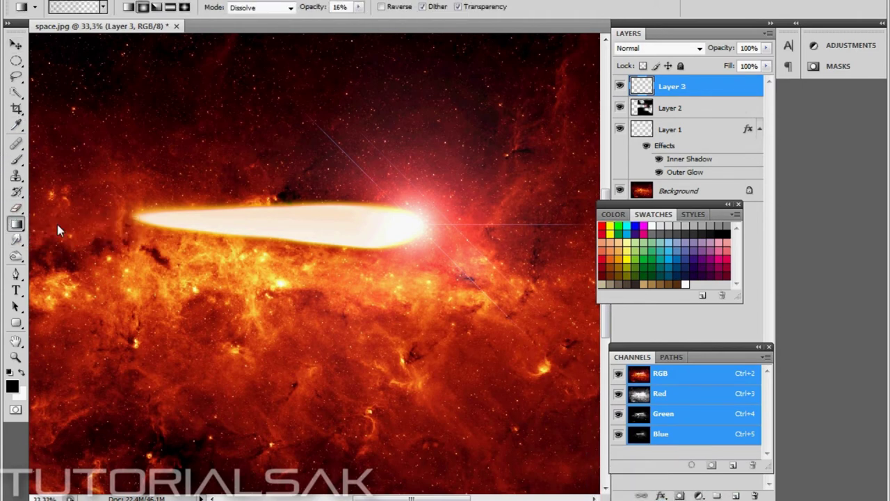
{"action": "left_click", "coordinate": [288, 10]}
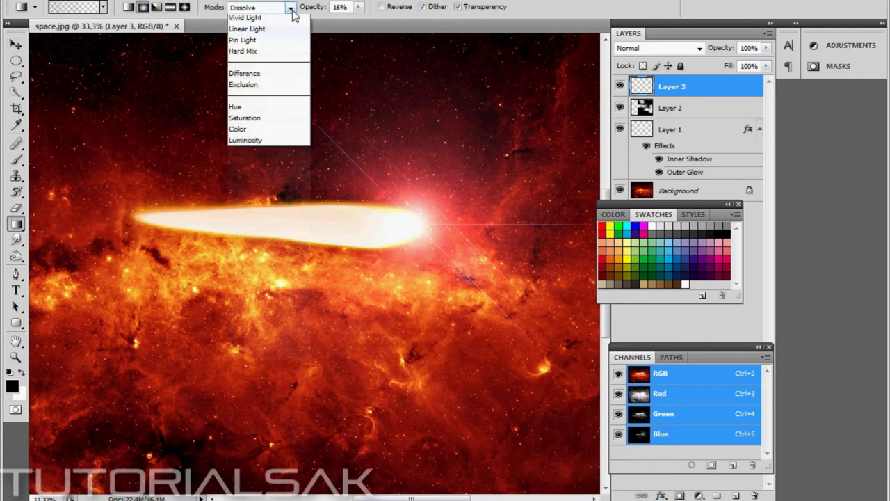
{"action": "left_click", "coordinate": [288, 31]}
{"action": "left_click", "coordinate": [359, 7]}
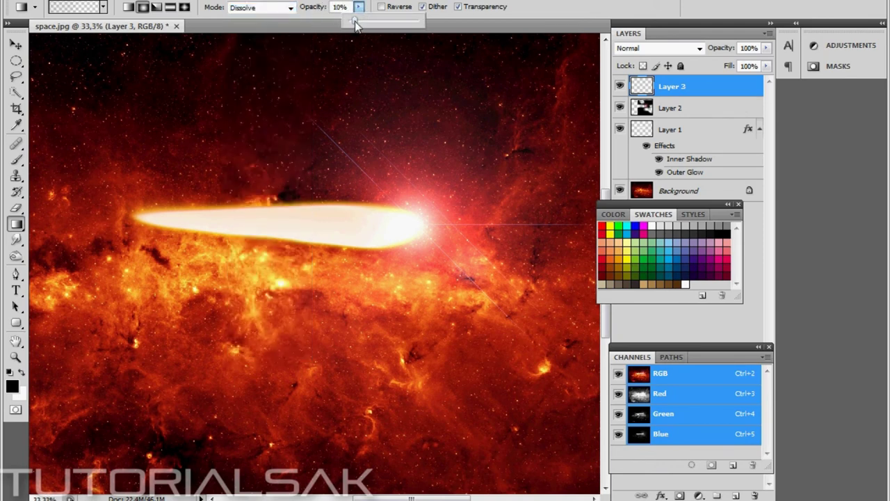
{"action": "left_click", "coordinate": [76, 7]}
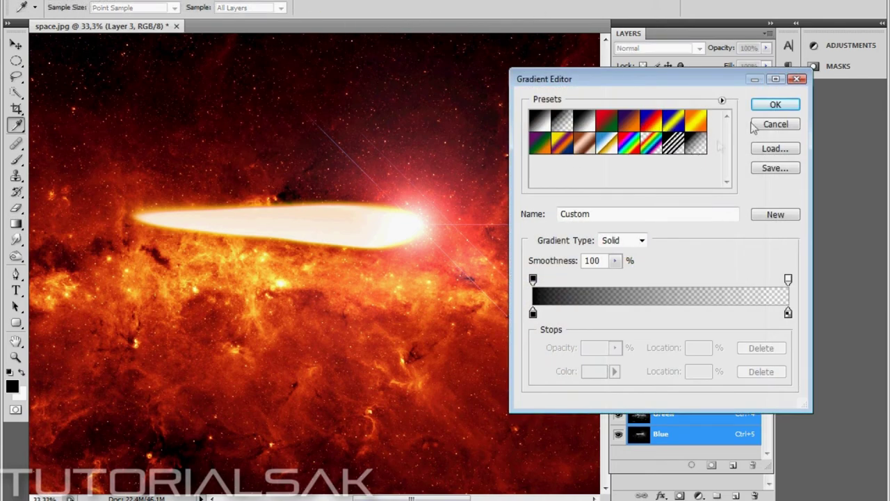
{"action": "left_click", "coordinate": [775, 104]}
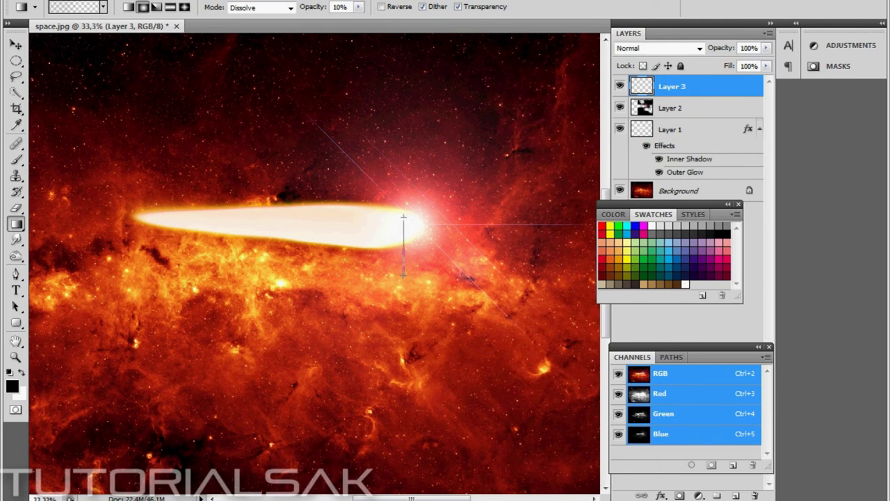
{"action": "left_click_drag", "start_coordinate": [403, 276], "coordinate": [406, 279]}
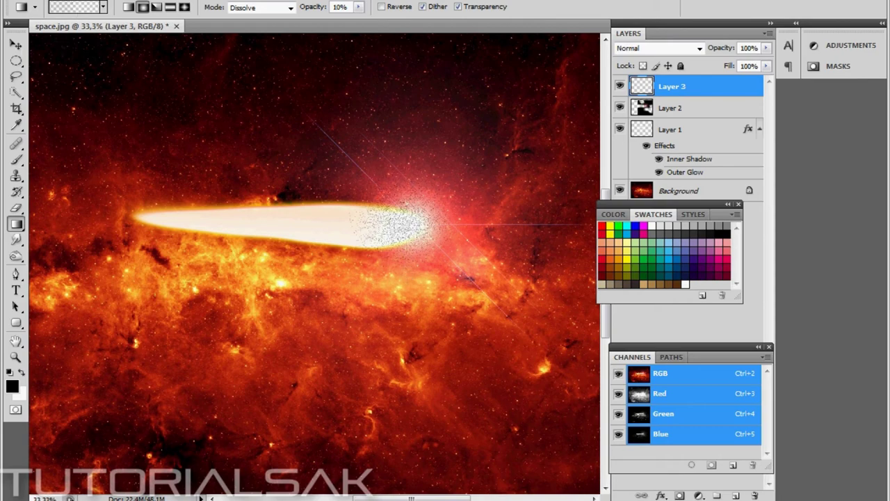
{"action": "left_click", "coordinate": [87, 0]}
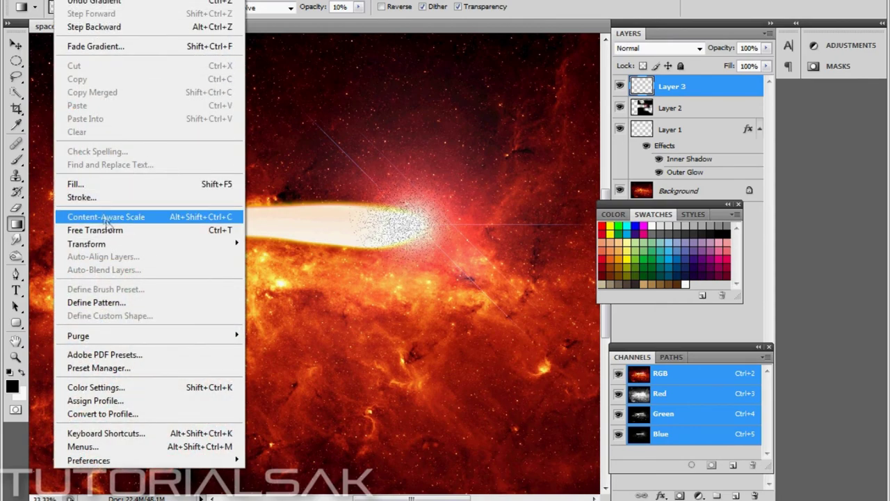
Step: Scale the speckled layer to about 124% width and 119% height
{"action": "mouse_move", "coordinate": [86, 243]}
{"action": "left_click", "coordinate": [306, 332]}
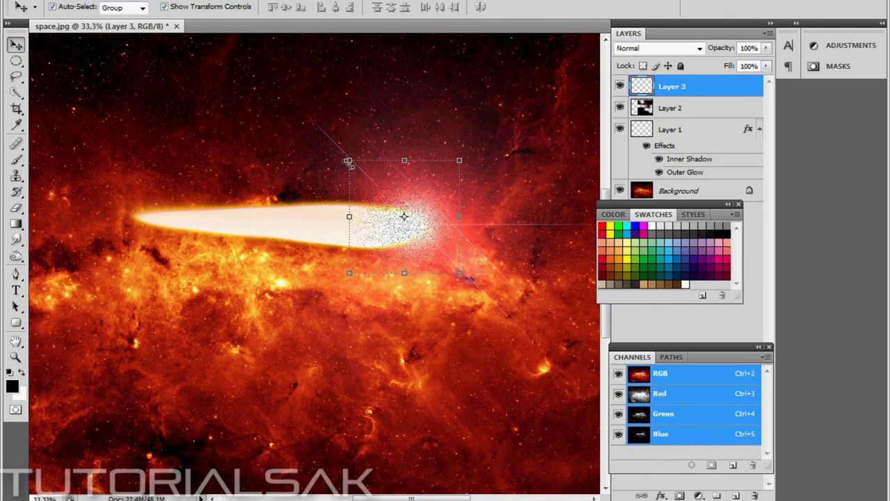
{"action": "left_click_drag", "start_coordinate": [348, 159], "coordinate": [334, 159]}
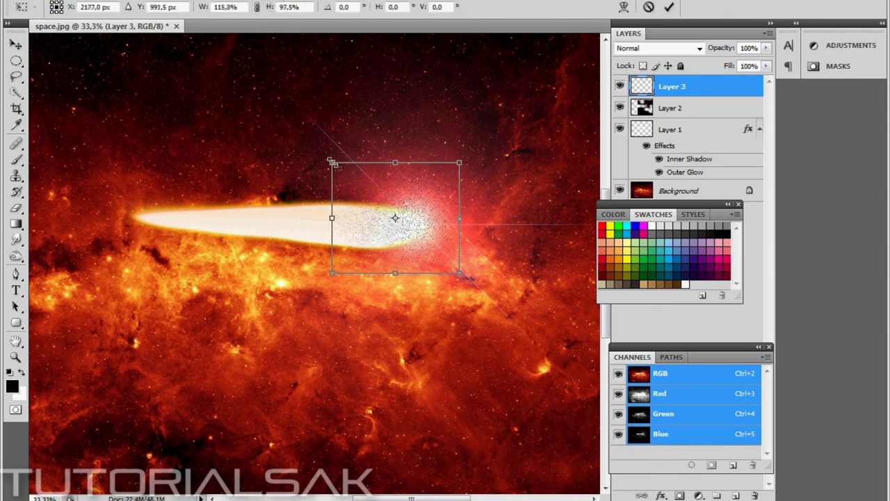
{"action": "left_click_drag", "start_coordinate": [334, 215], "coordinate": [329, 222]}
{"action": "left_click_drag", "start_coordinate": [396, 273], "coordinate": [393, 290]}
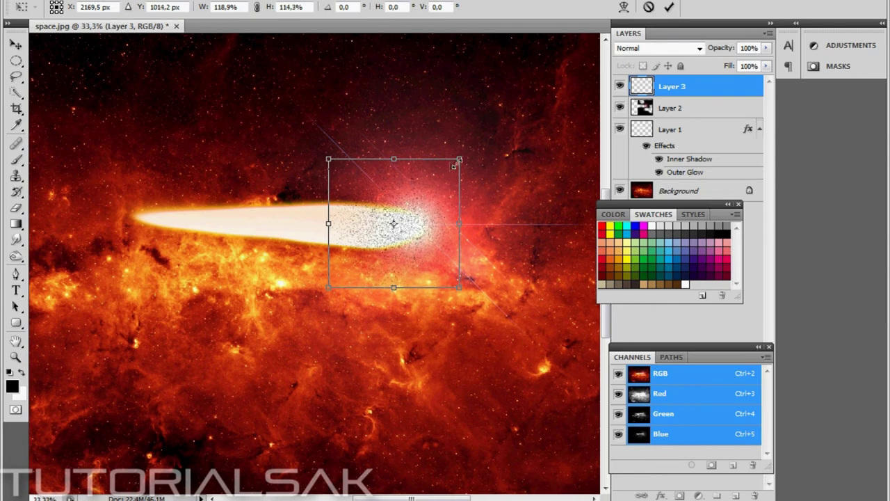
{"action": "left_click_drag", "start_coordinate": [452, 165], "coordinate": [422, 201]}
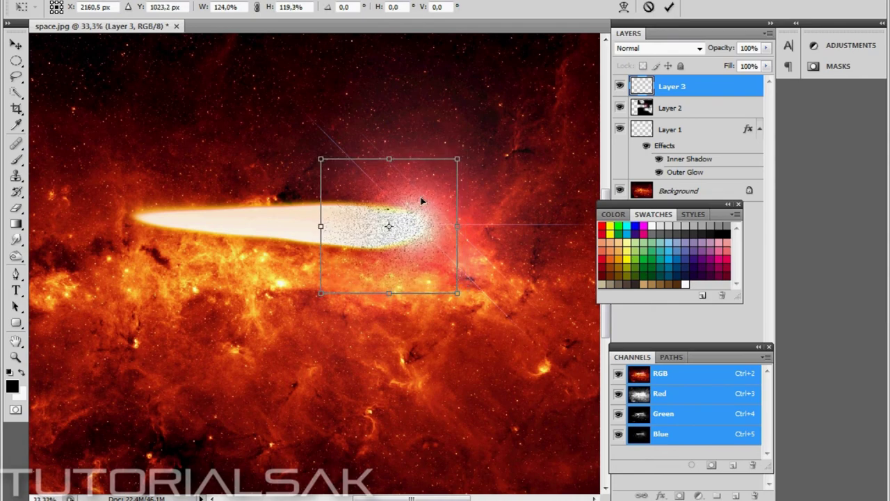
{"action": "left_click", "coordinate": [69, 2]}
{"action": "mouse_move", "coordinate": [86, 244]}
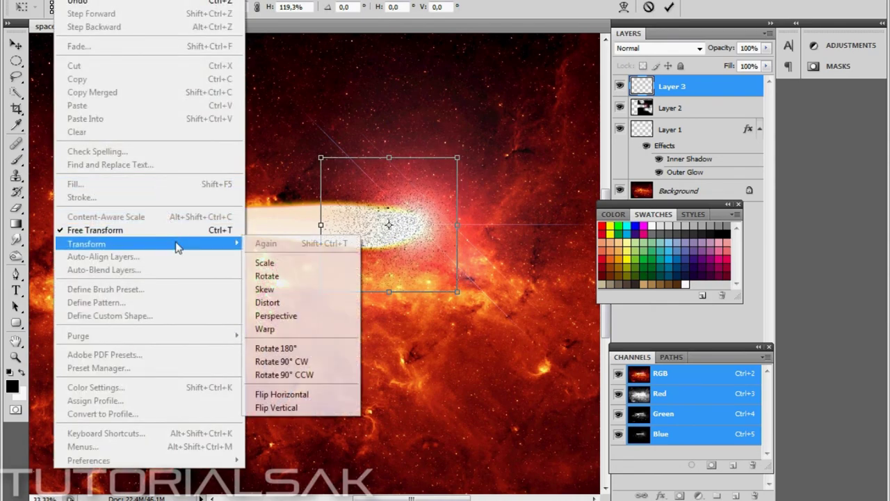
Step: Warp the speckles' left corners together at the comet's tail tip
{"action": "left_click", "coordinate": [275, 328]}
{"action": "left_click_drag", "start_coordinate": [322, 161], "coordinate": [140, 215]}
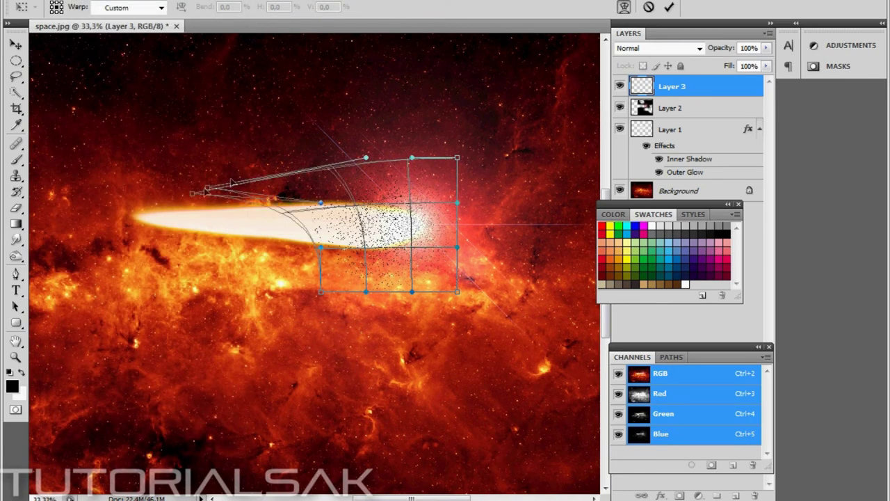
{"action": "left_click_drag", "start_coordinate": [321, 292], "coordinate": [129, 215]}
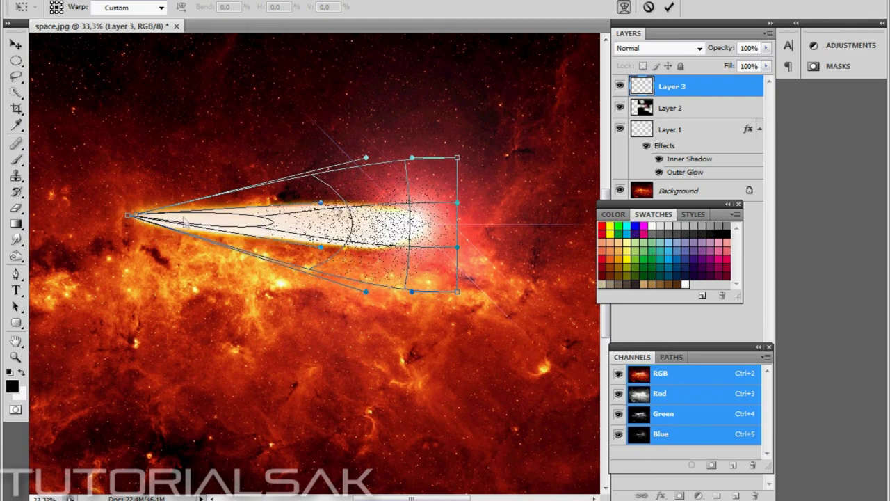
{"action": "left_click_drag", "start_coordinate": [321, 204], "coordinate": [143, 216]}
{"action": "left_click_drag", "start_coordinate": [321, 251], "coordinate": [311, 245]}
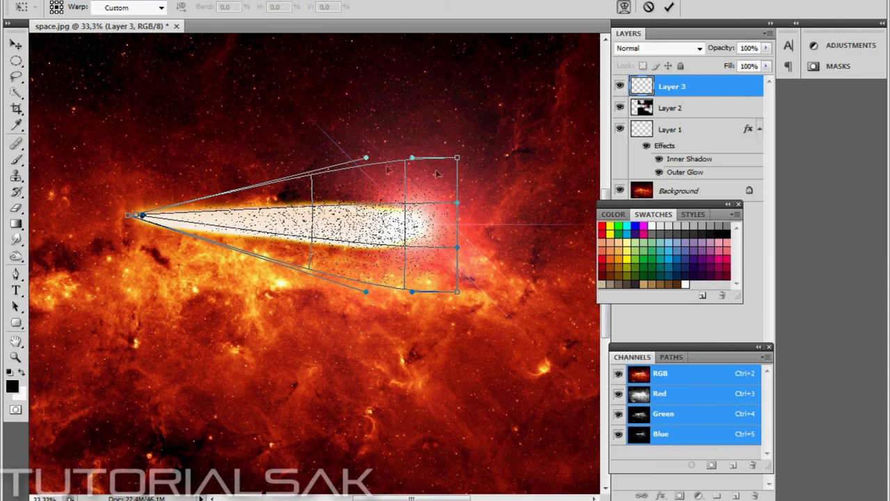
Step: Pull the warp grid in around the comet head, rounding its upper and lower right edges
{"action": "mouse_move", "coordinate": [412, 159]}
{"action": "left_mouse_down"}
{"action": "mouse_move", "coordinate": [409, 169]}
{"action": "mouse_move", "coordinate": [447, 178]}
{"action": "left_mouse_up"}
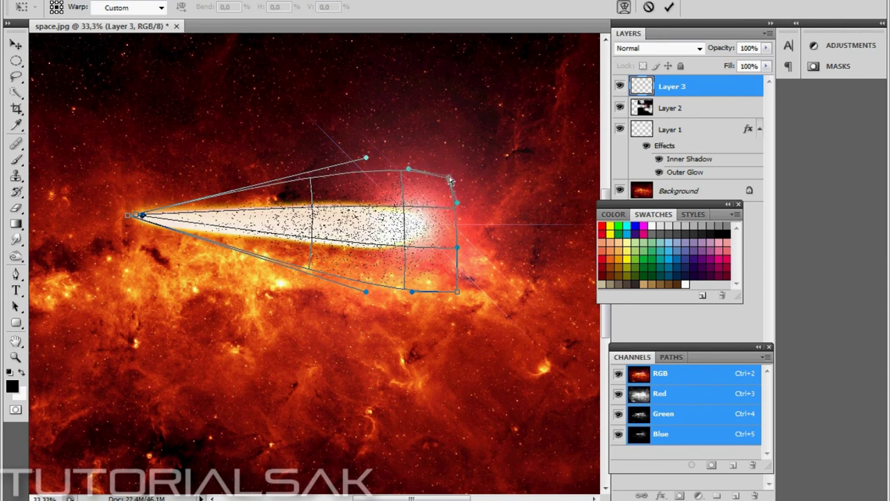
{"action": "left_click_drag", "start_coordinate": [457, 247], "coordinate": [449, 246]}
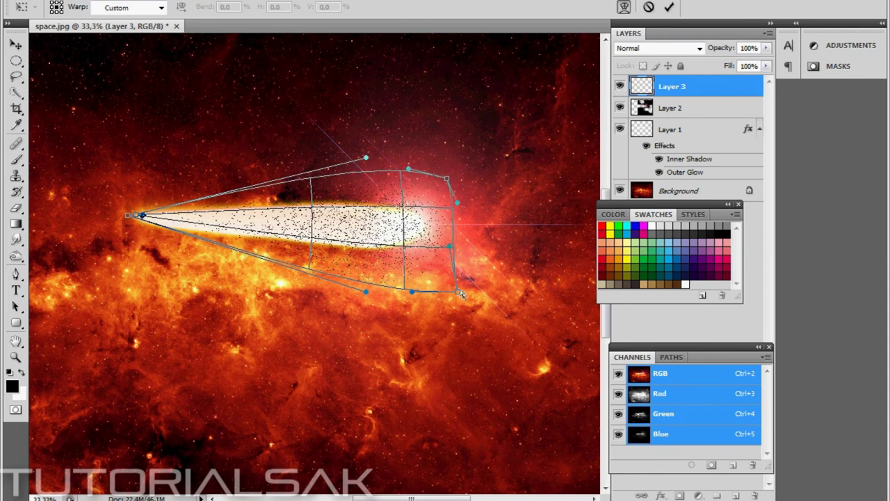
{"action": "mouse_move", "coordinate": [456, 293]}
{"action": "left_mouse_down"}
{"action": "mouse_move", "coordinate": [432, 277]}
{"action": "mouse_move", "coordinate": [371, 281]}
{"action": "left_mouse_up"}
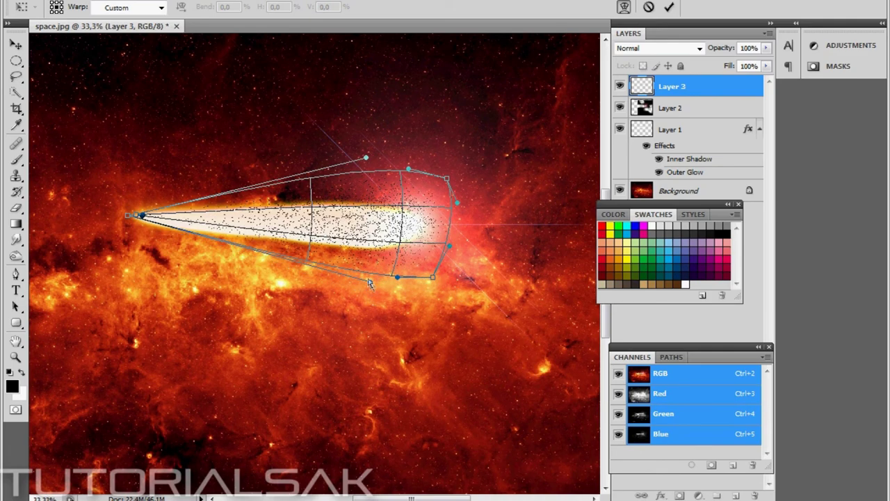
{"action": "left_click_drag", "start_coordinate": [366, 158], "coordinate": [369, 172]}
{"action": "left_click_drag", "start_coordinate": [445, 179], "coordinate": [440, 185]}
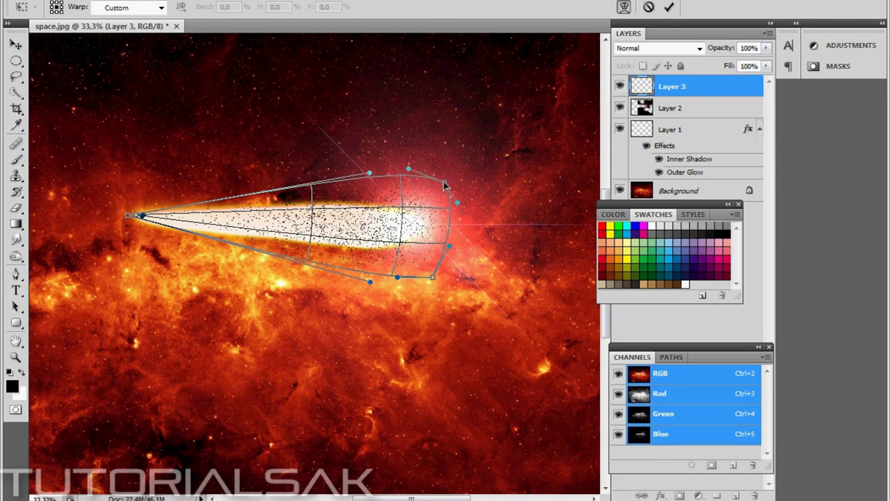
{"action": "left_click_drag", "start_coordinate": [449, 247], "coordinate": [448, 243]}
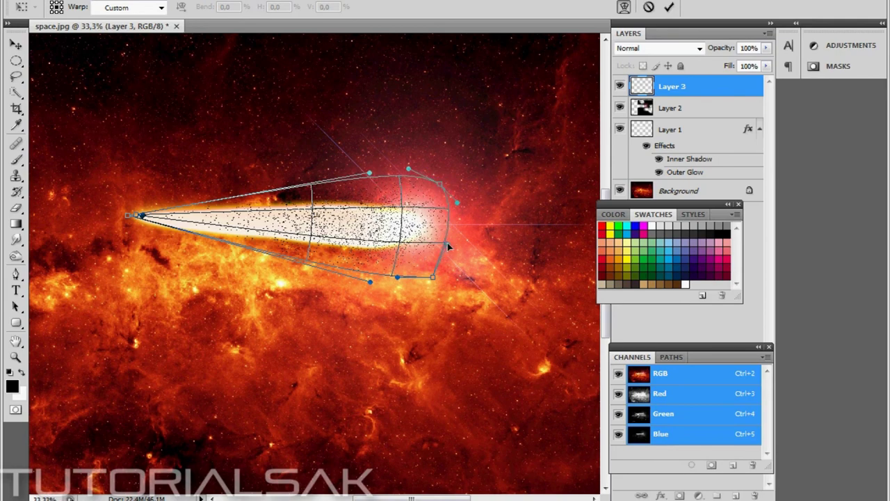
{"action": "left_click_drag", "start_coordinate": [457, 203], "coordinate": [450, 210]}
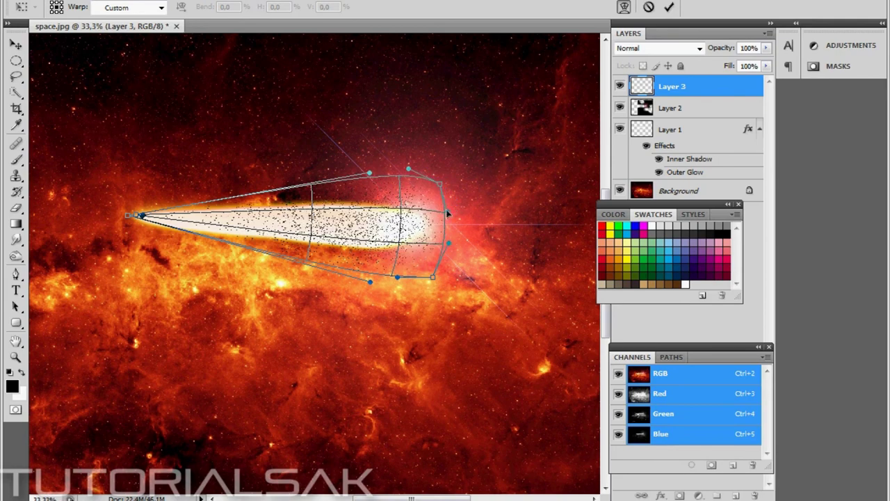
{"action": "left_click_drag", "start_coordinate": [408, 170], "coordinate": [406, 176]}
{"action": "left_click_drag", "start_coordinate": [372, 281], "coordinate": [376, 279]}
{"action": "left_click_drag", "start_coordinate": [370, 173], "coordinate": [372, 180]}
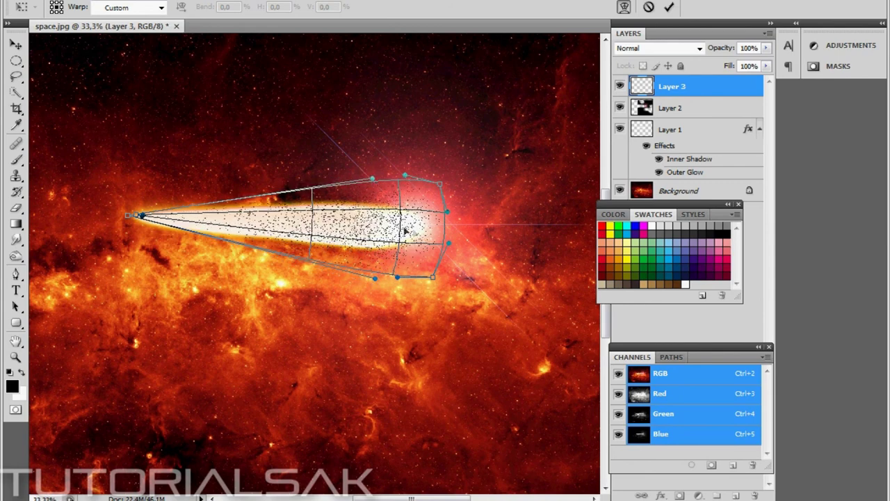
{"action": "left_click_drag", "start_coordinate": [438, 188], "coordinate": [431, 189]}
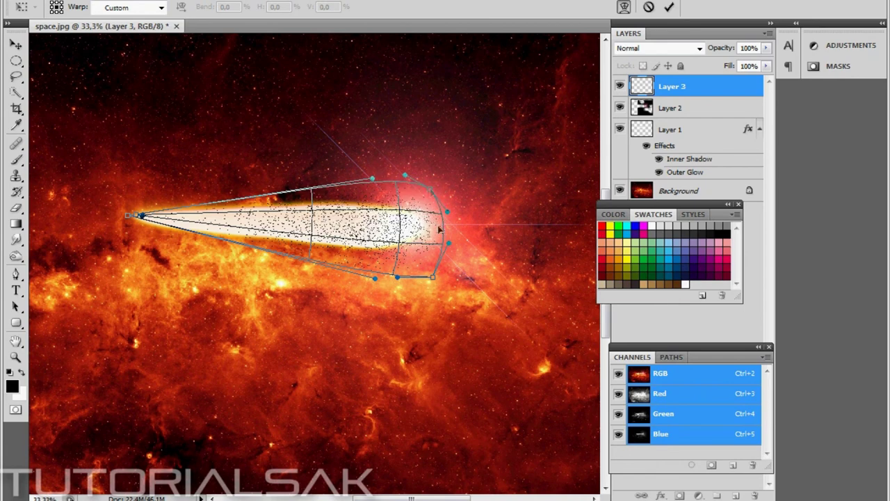
{"action": "left_click_drag", "start_coordinate": [433, 276], "coordinate": [427, 271]}
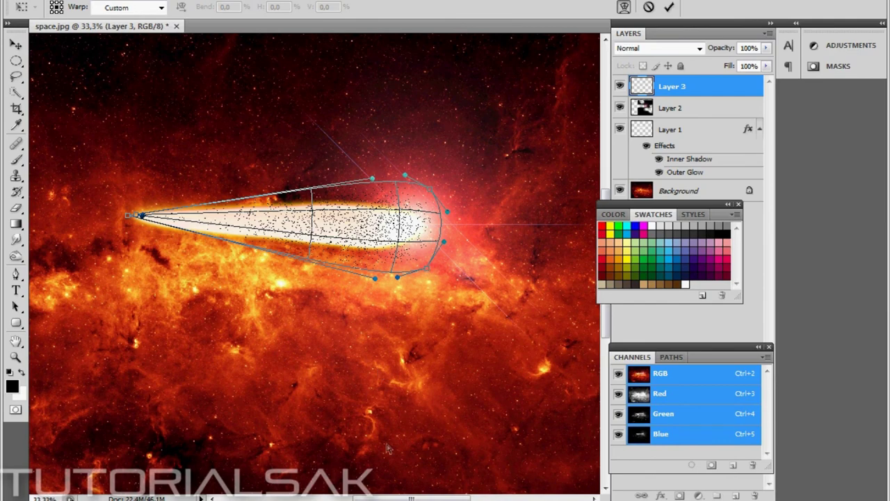
Step: Commit the warp and set the speckle layer's blend mode to Screen
{"action": "left_click", "coordinate": [15, 44]}
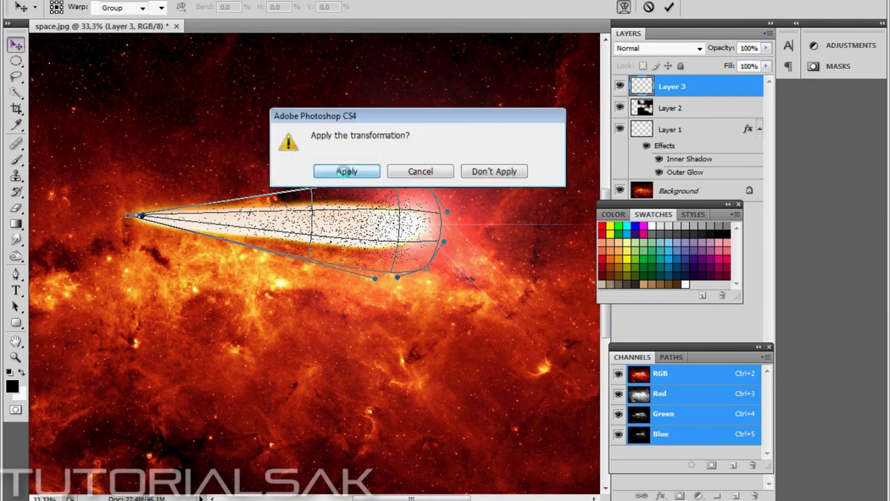
{"action": "left_click", "coordinate": [365, 173]}
{"action": "left_click", "coordinate": [699, 48]}
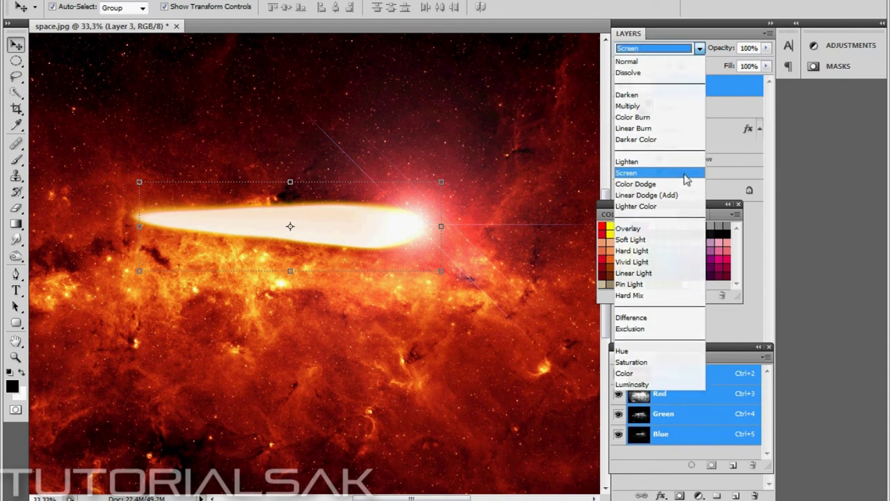
Step: Keep Layer 3 in Screen mode and give it a white, Normal-mode outer glow
{"action": "left_click", "coordinate": [689, 174]}
{"action": "right_click", "coordinate": [713, 84]}
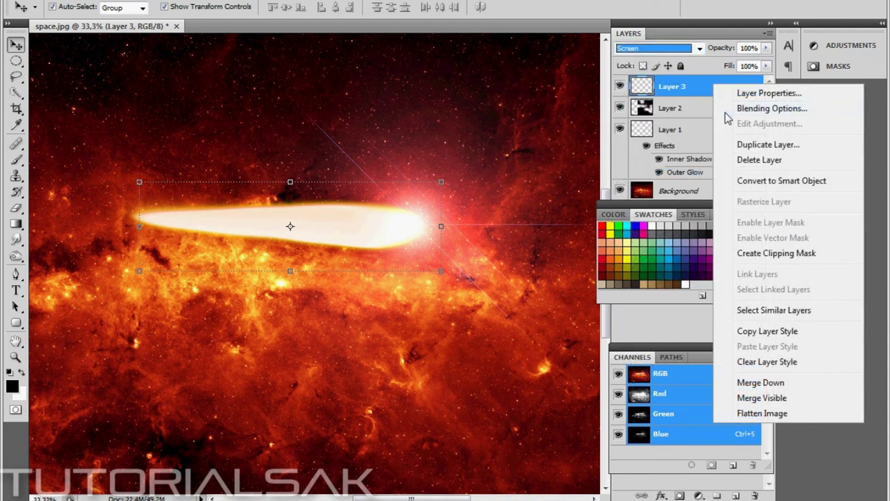
{"action": "left_click", "coordinate": [746, 108]}
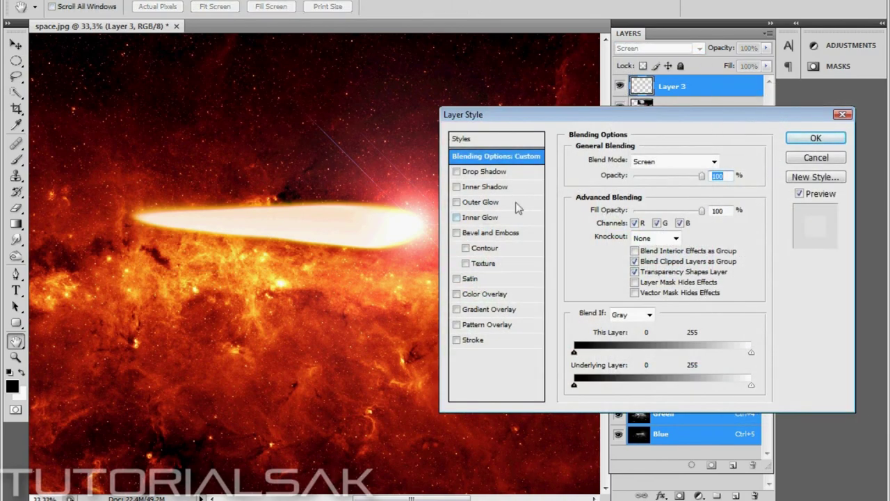
{"action": "left_click", "coordinate": [466, 202]}
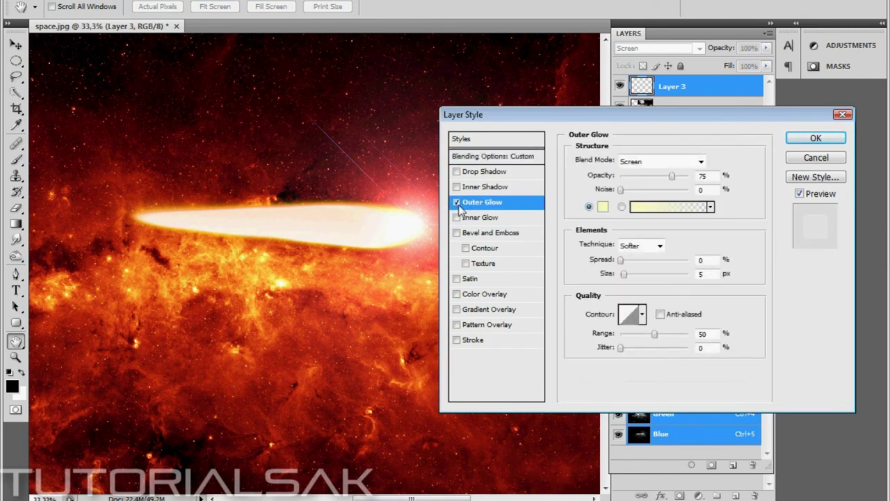
{"action": "left_click", "coordinate": [700, 160]}
{"action": "left_click", "coordinate": [692, 174]}
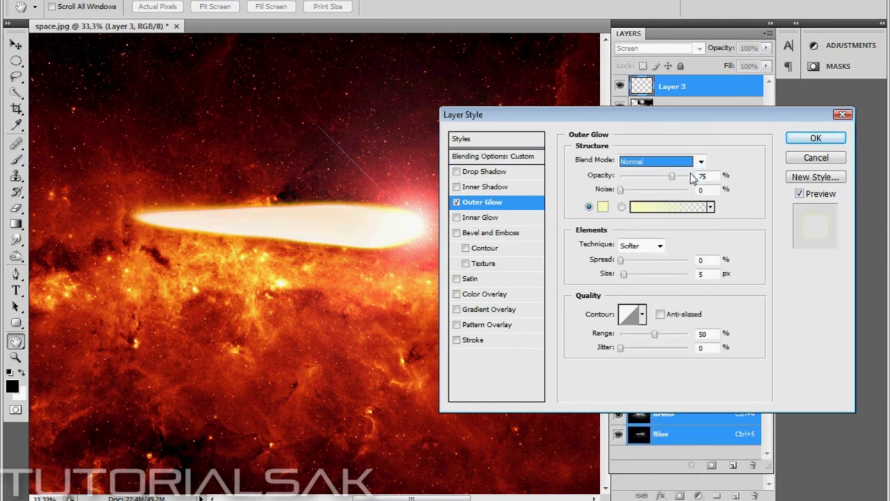
{"action": "left_click", "coordinate": [603, 206]}
{"action": "left_click", "coordinate": [472, 122]}
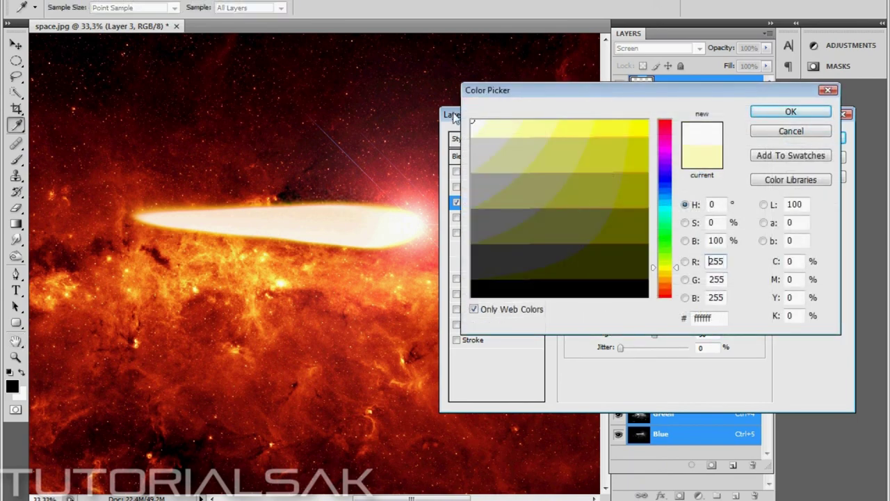
{"action": "left_click", "coordinate": [805, 113]}
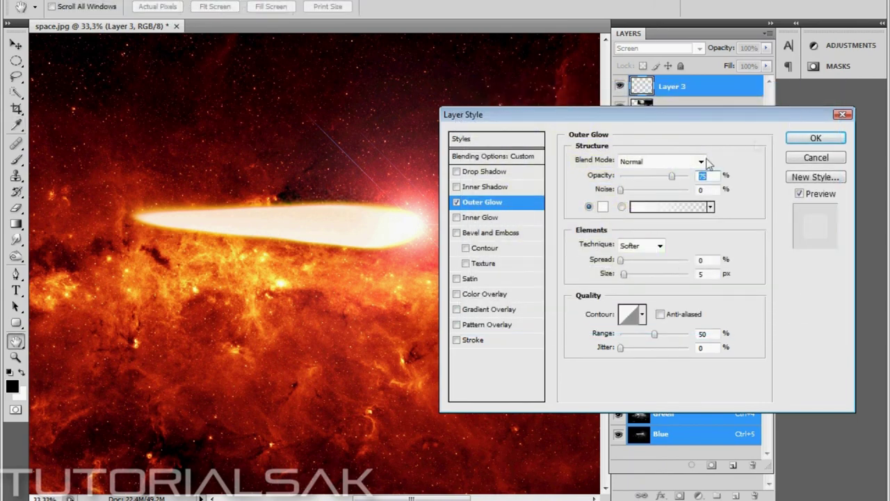
Step: Add a Normal-mode drop shadow to Layer 3 and apply both effects
{"action": "left_click", "coordinate": [535, 172]}
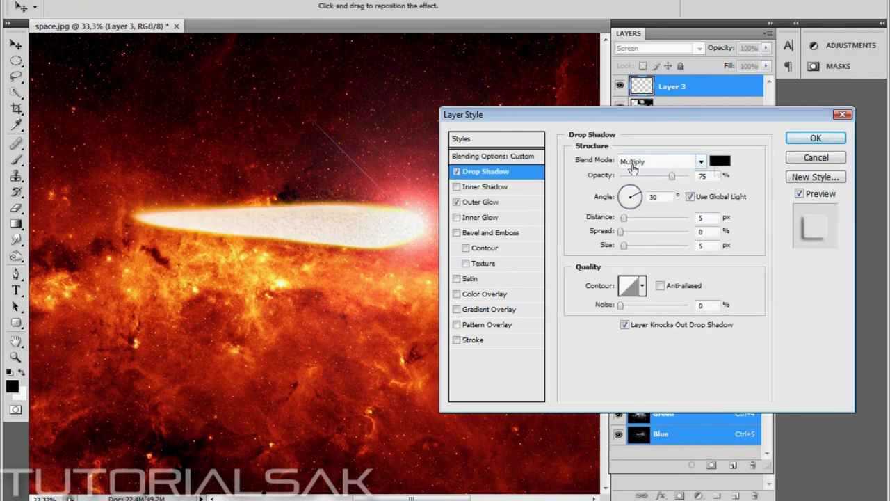
{"action": "left_click", "coordinate": [700, 161]}
{"action": "left_click", "coordinate": [694, 175]}
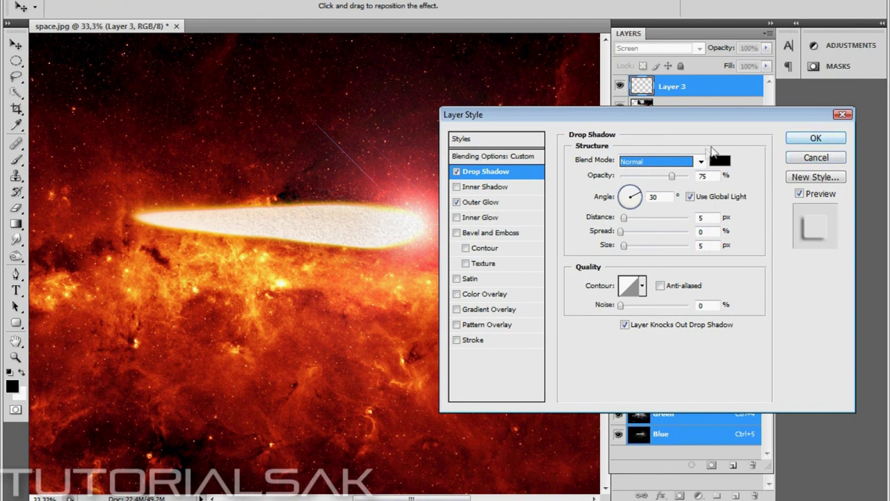
{"action": "left_click", "coordinate": [480, 171]}
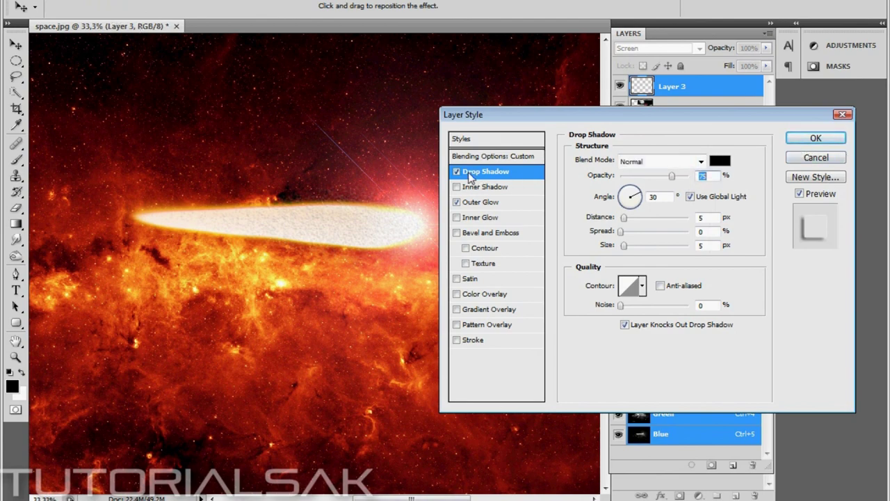
{"action": "left_click", "coordinate": [487, 201]}
{"action": "left_click", "coordinate": [815, 138]}
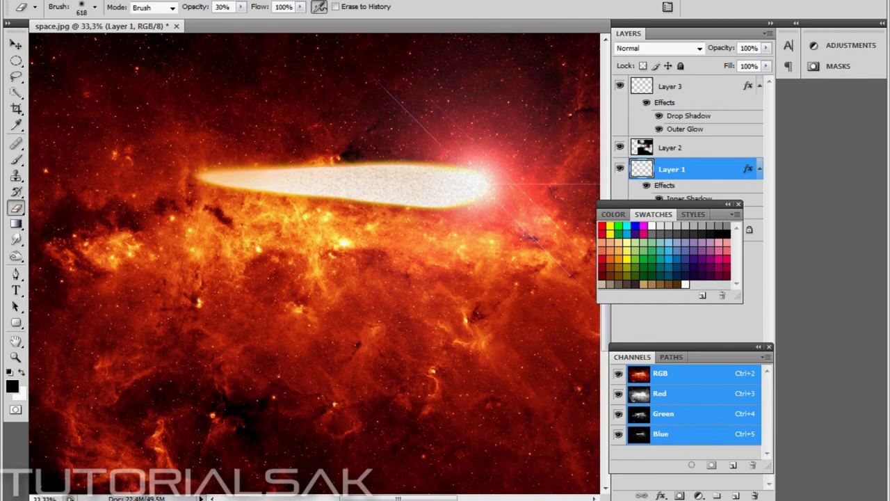
Step: Fade the left tail tip on Layer 1 with a soft Eraser at 30% opacity
{"action": "left_click", "coordinate": [202, 176]}
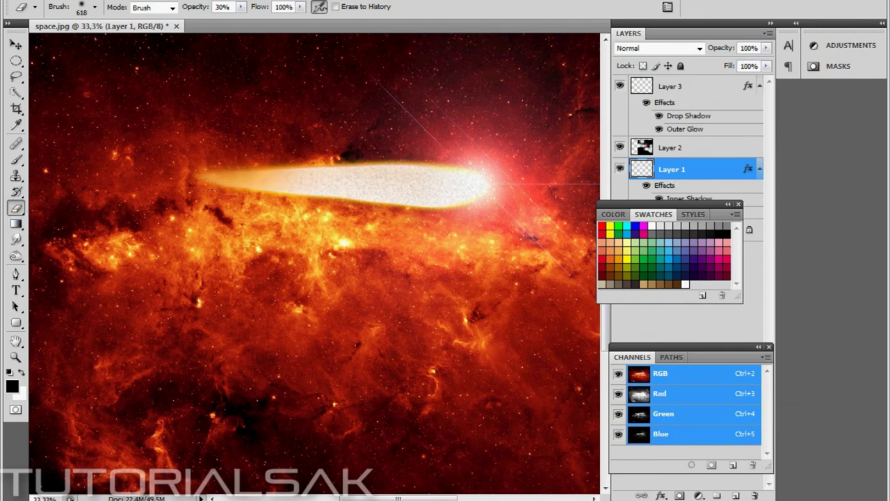